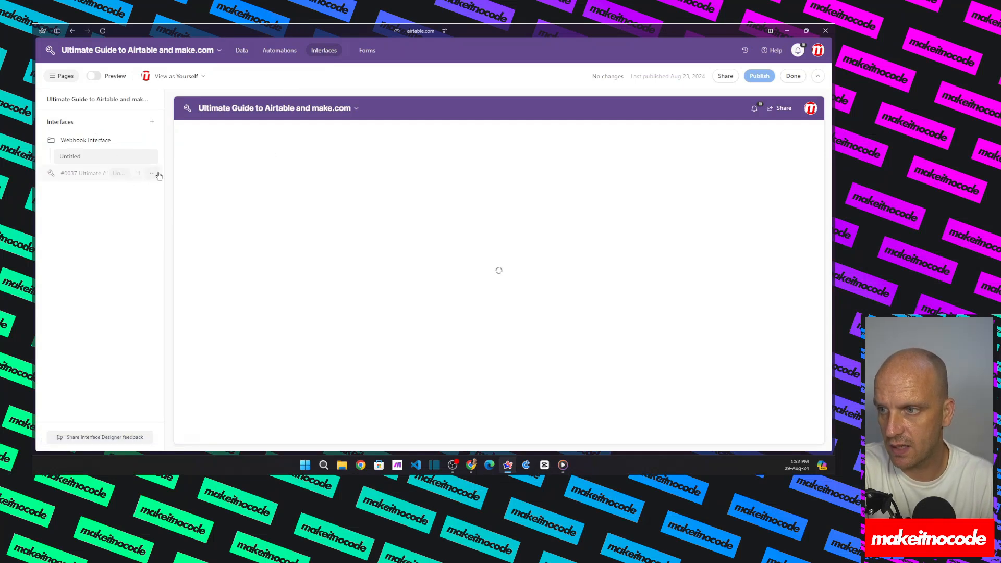
# Step: Delete the unpublished interface whose name starts with "#0037 Ultimate"
pyautogui.click(152, 173)
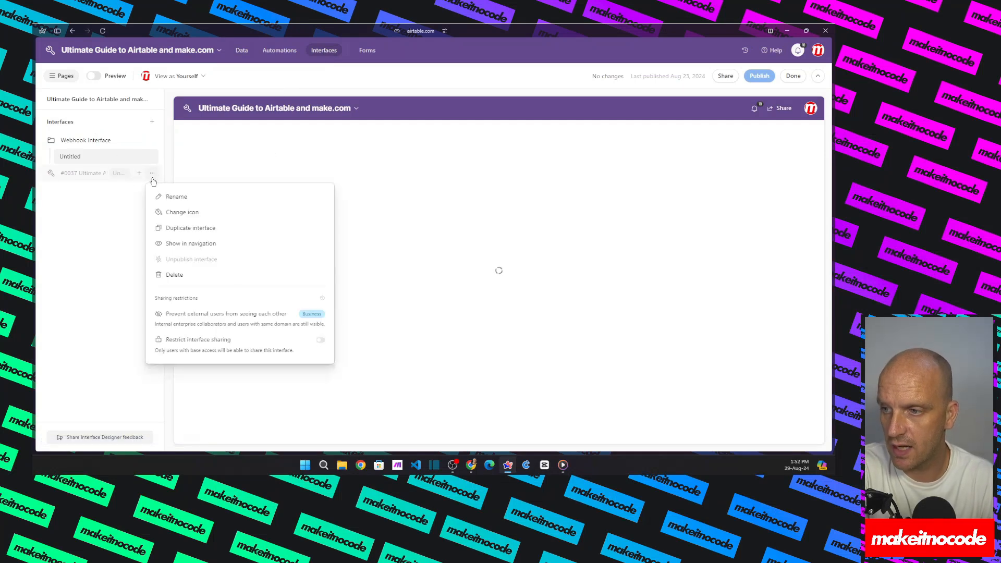
pyautogui.click(214, 274)
pyautogui.click(527, 288)
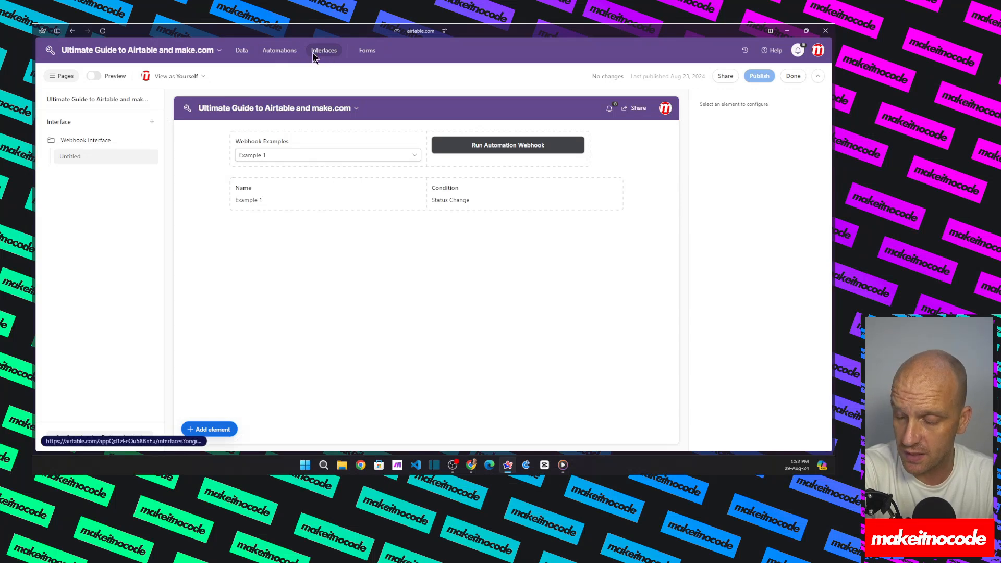
# Step: Add a new interface named "Ultimate Airtable Interface Build" and continue to the layout choice
pyautogui.click(152, 122)
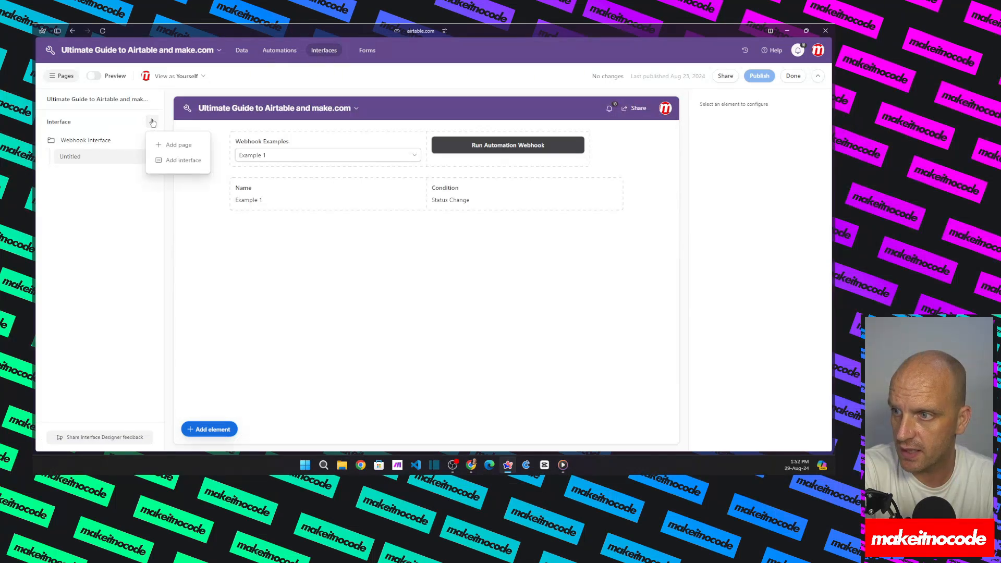
pyautogui.click(170, 162)
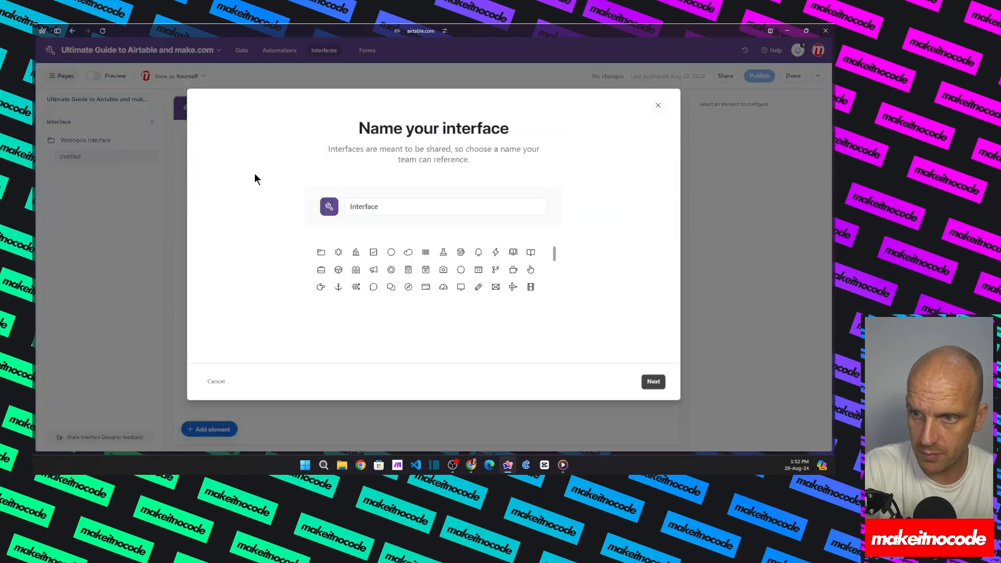
pyautogui.click(400, 206)
pyautogui.hotkey('ctrl', 'a')
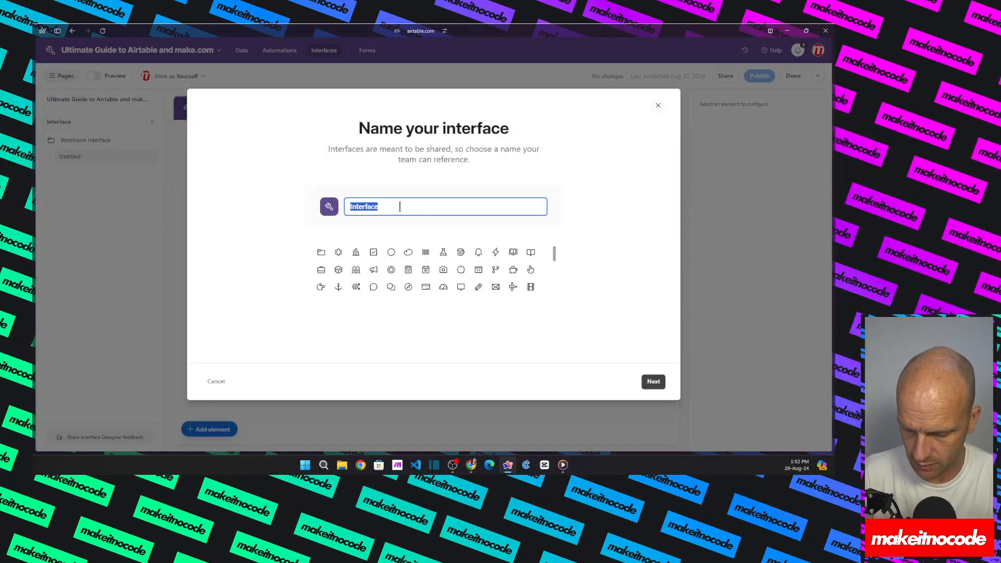
pyautogui.write('#0037 Ultimate Airtable and make.com')
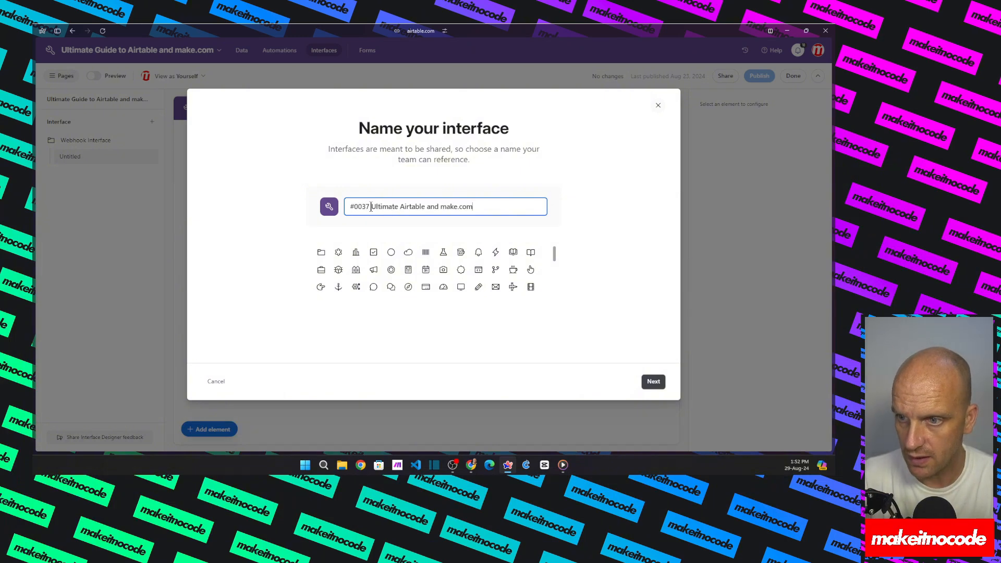
pyautogui.moveTo(371, 207); pyautogui.dragTo(352, 208)
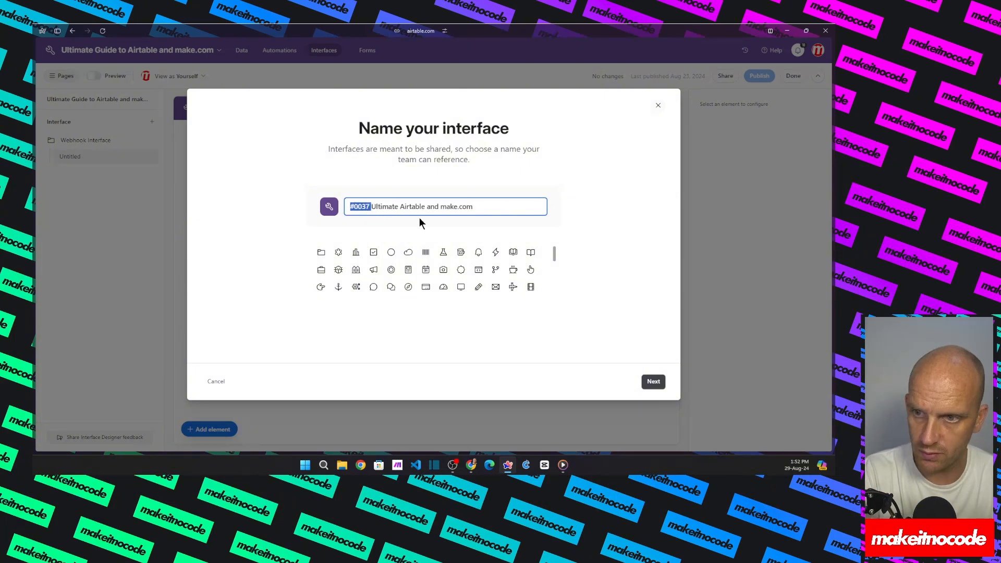
pyautogui.moveTo(476, 206); pyautogui.dragTo(304, 205)
pyautogui.press('BackSpace')
pyautogui.press('BackSpace')
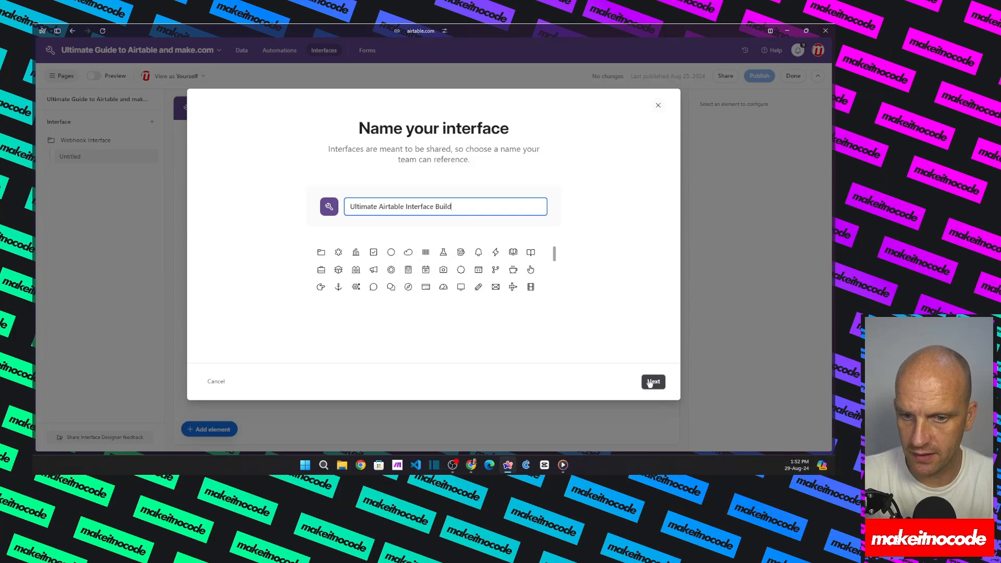
pyautogui.click(652, 381)
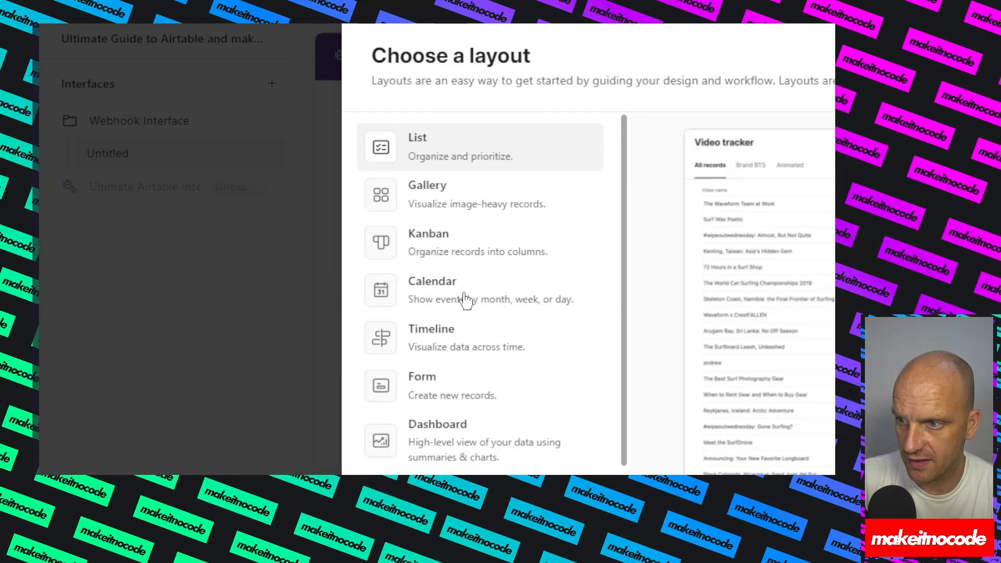
# Step: Choose the Blank layout for the new interface page and finish creating it
pyautogui.scroll(-2, 457, 355)
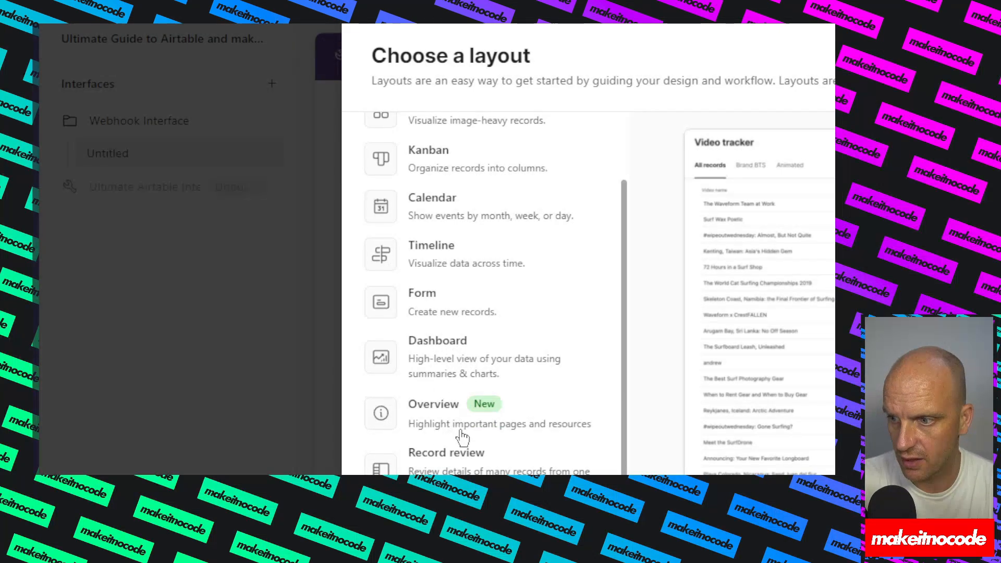
pyautogui.scroll(-4, 463, 438)
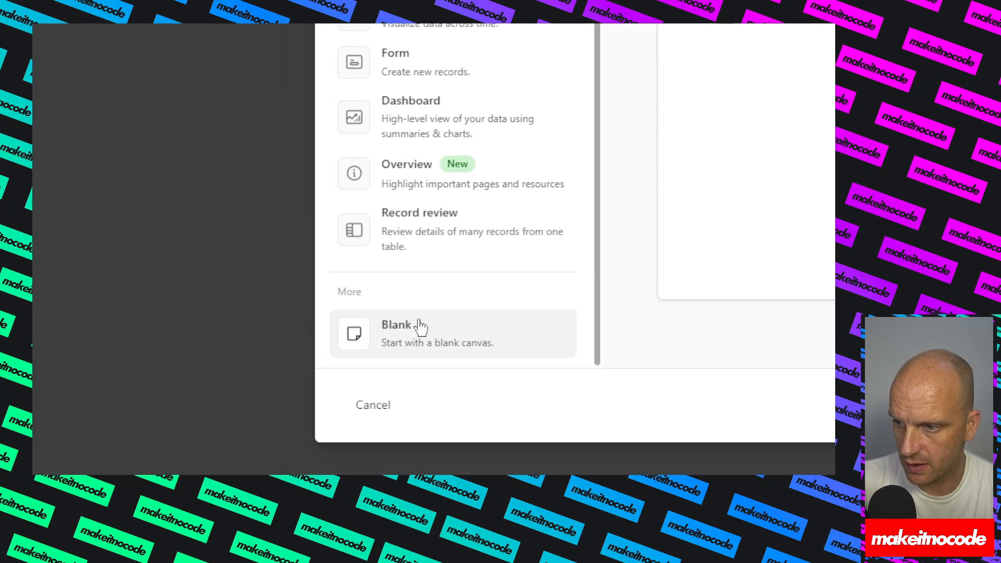
pyautogui.click(453, 334)
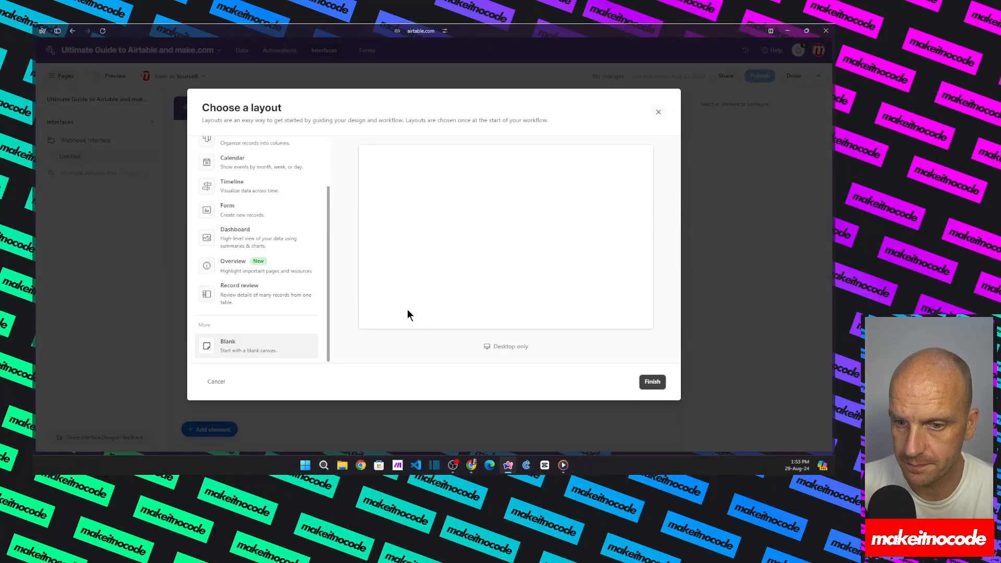
pyautogui.click(649, 383)
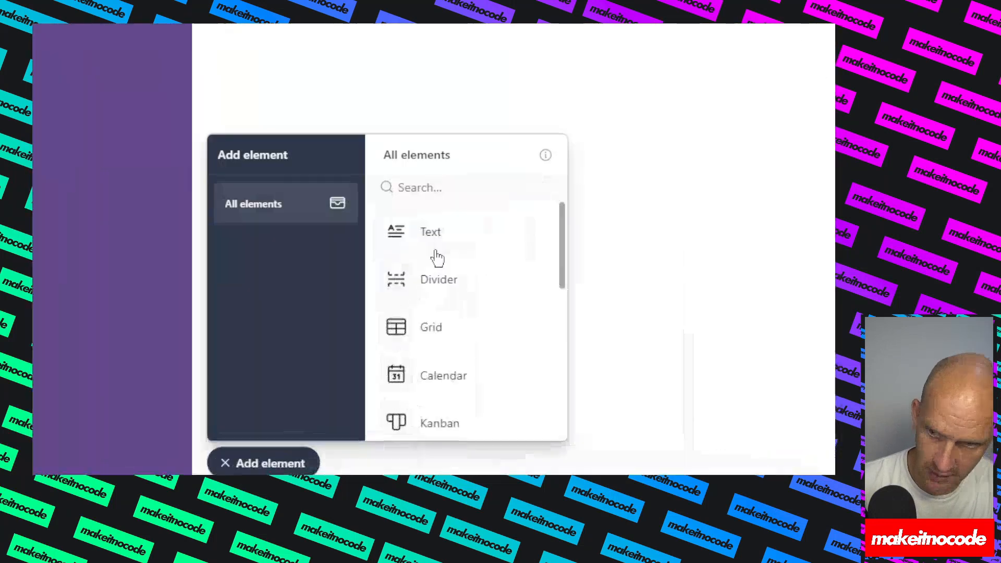
# Step: Look through the available elements and place a Record picker at the top of the blank page
pyautogui.scroll(-2, 441, 287)
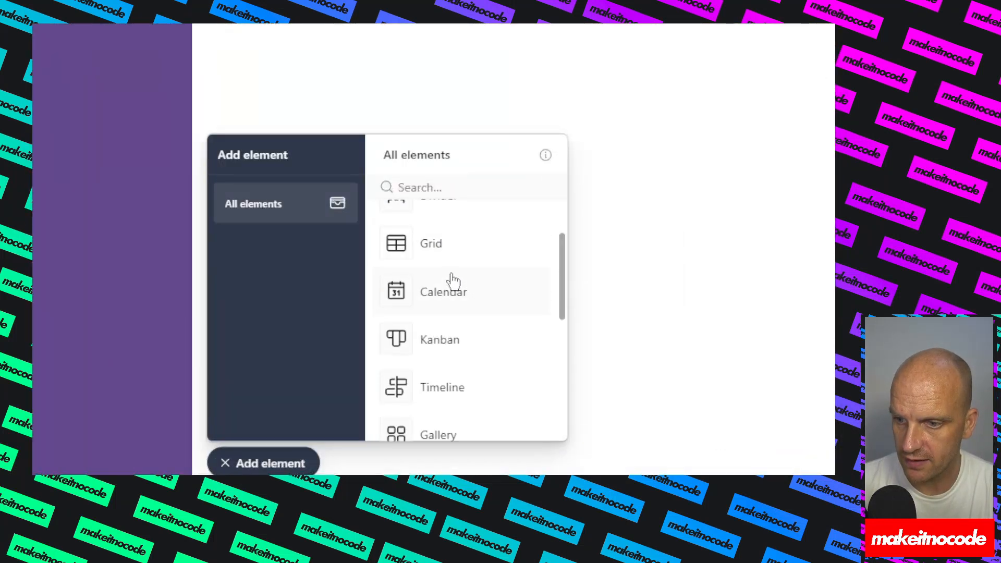
pyautogui.scroll(-2, 440, 342)
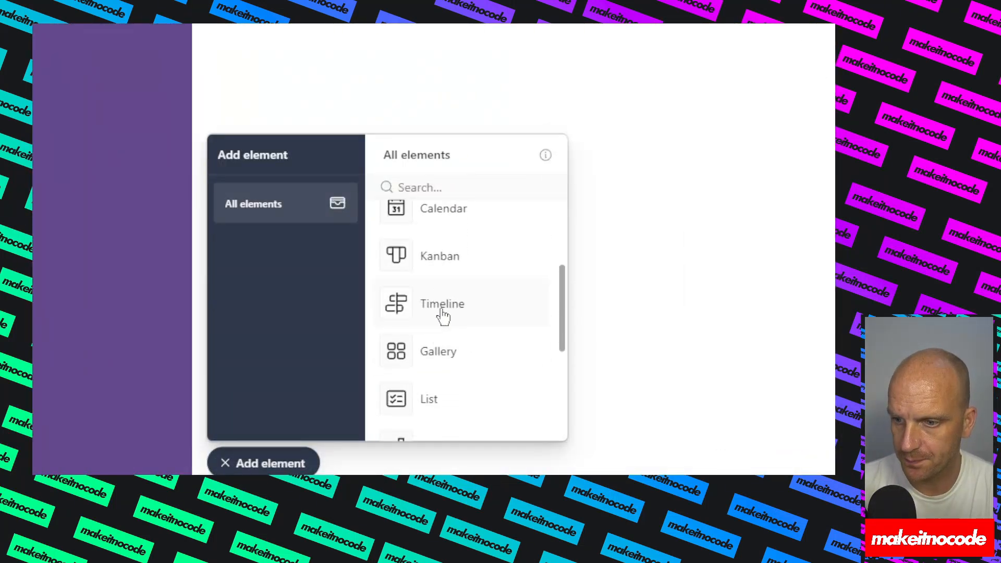
pyautogui.scroll(-2, 440, 344)
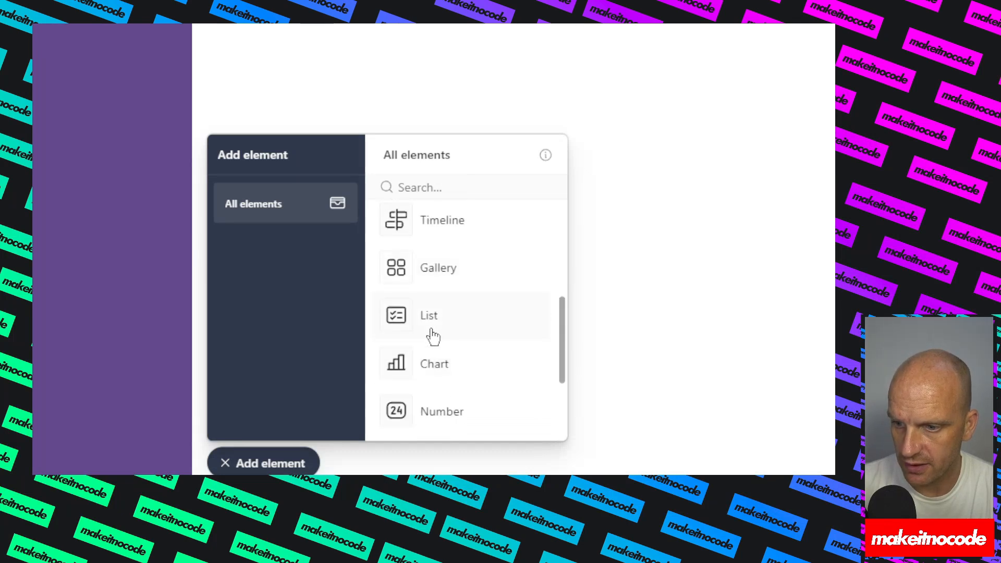
pyautogui.scroll(-2, 436, 354)
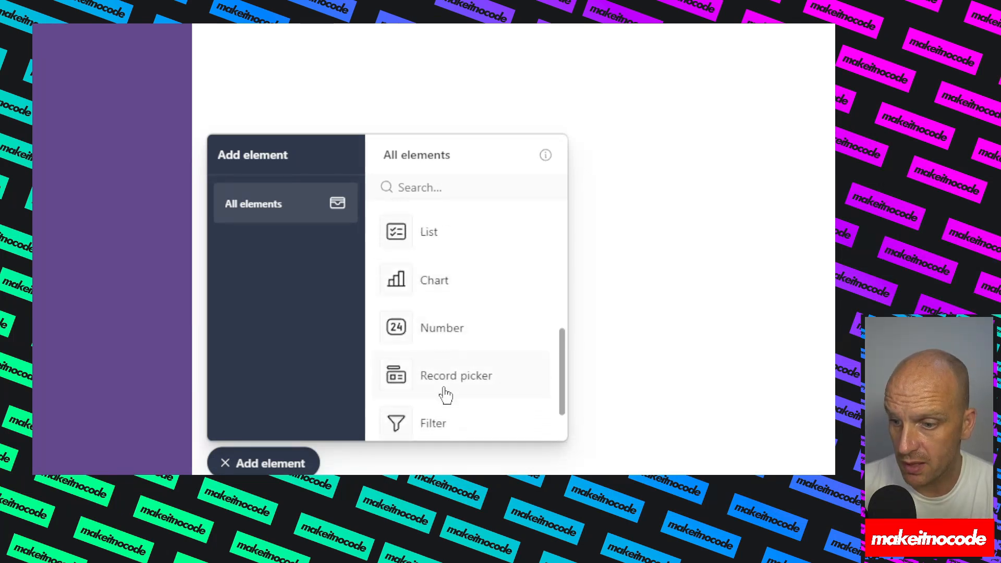
pyautogui.scroll(-1, 440, 396)
pyautogui.scroll(-1, 438, 406)
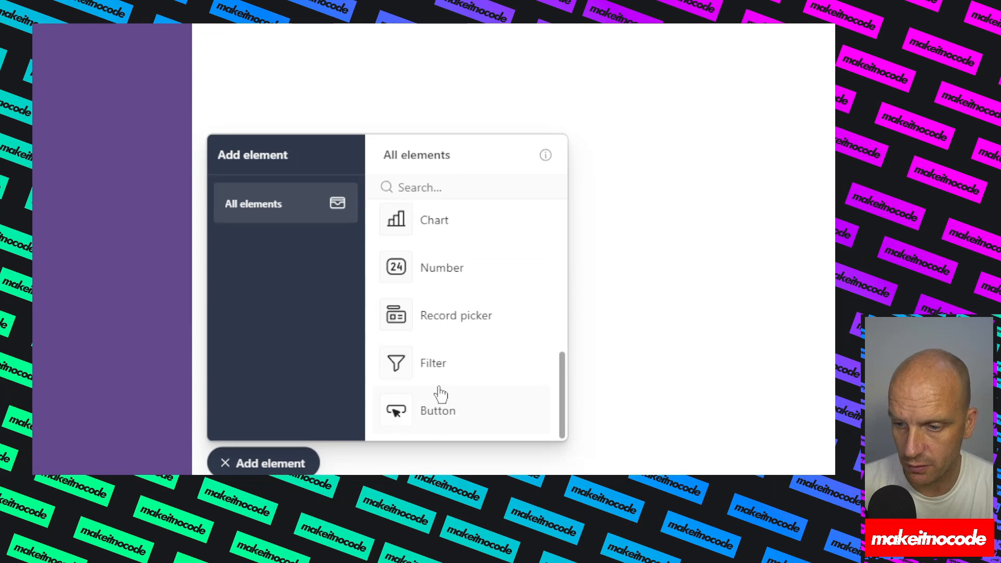
pyautogui.click(456, 324)
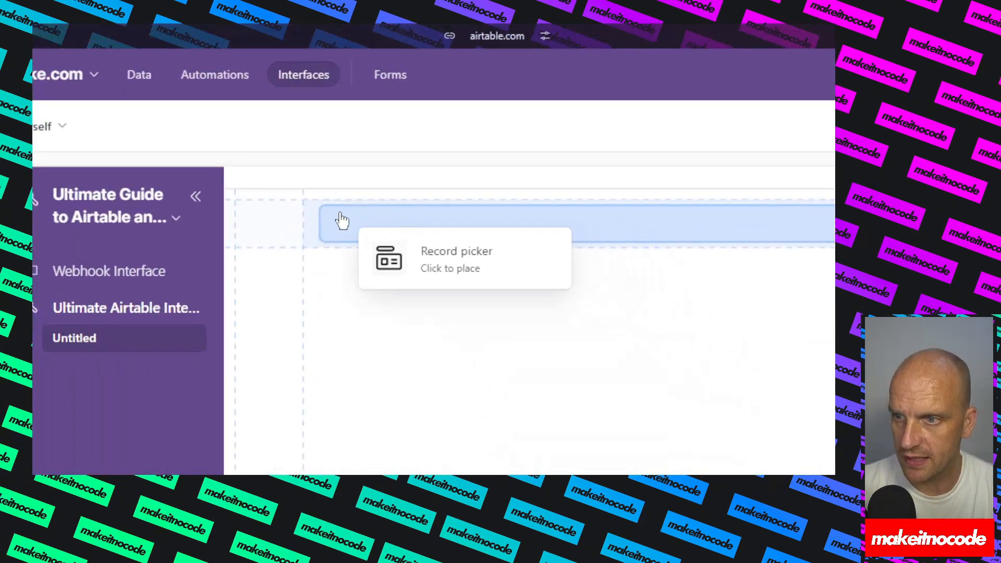
pyautogui.click(341, 216)
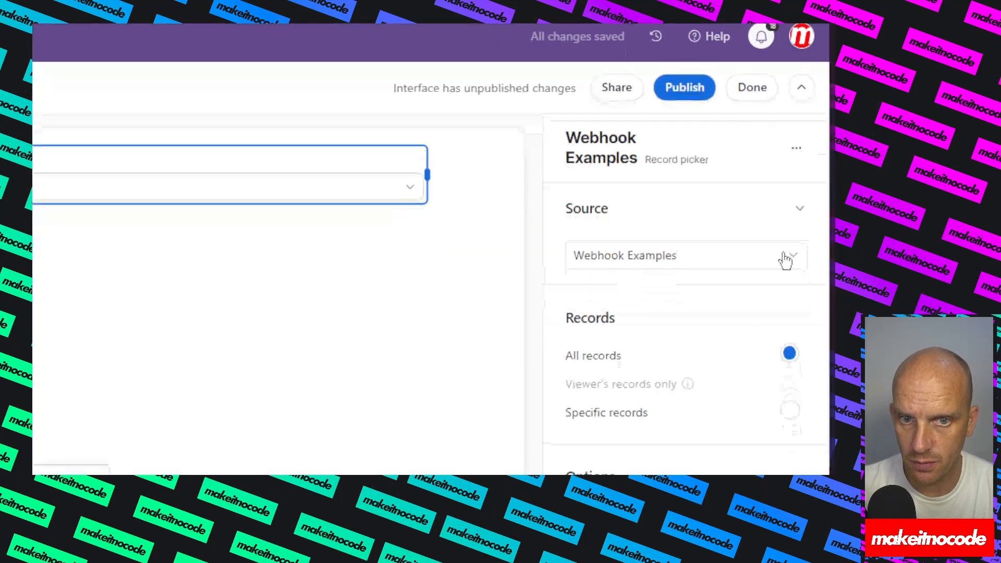
# Step: Set the record picker's source to the Formulas table and limit it to specific records
pyautogui.click(790, 255)
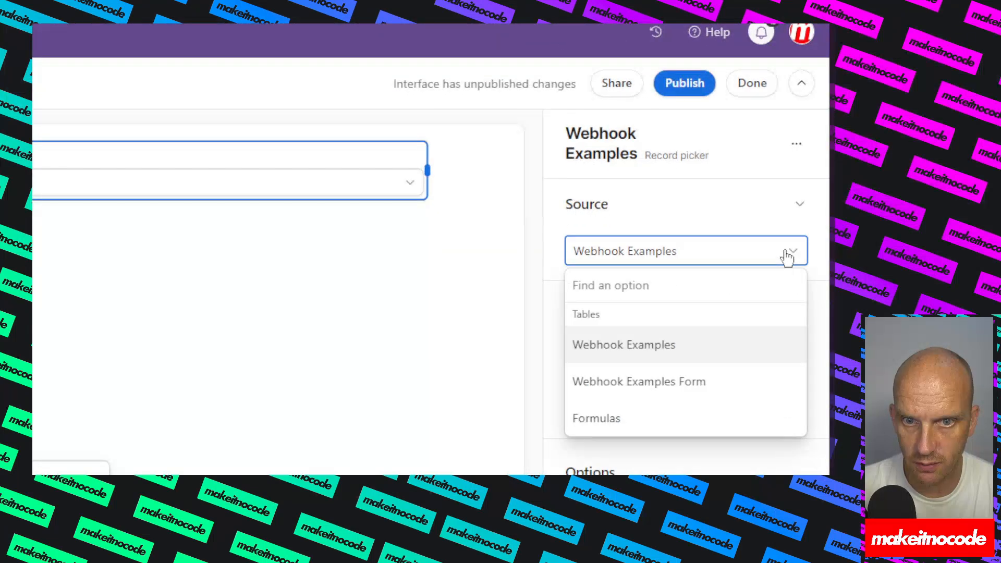
pyautogui.click(611, 420)
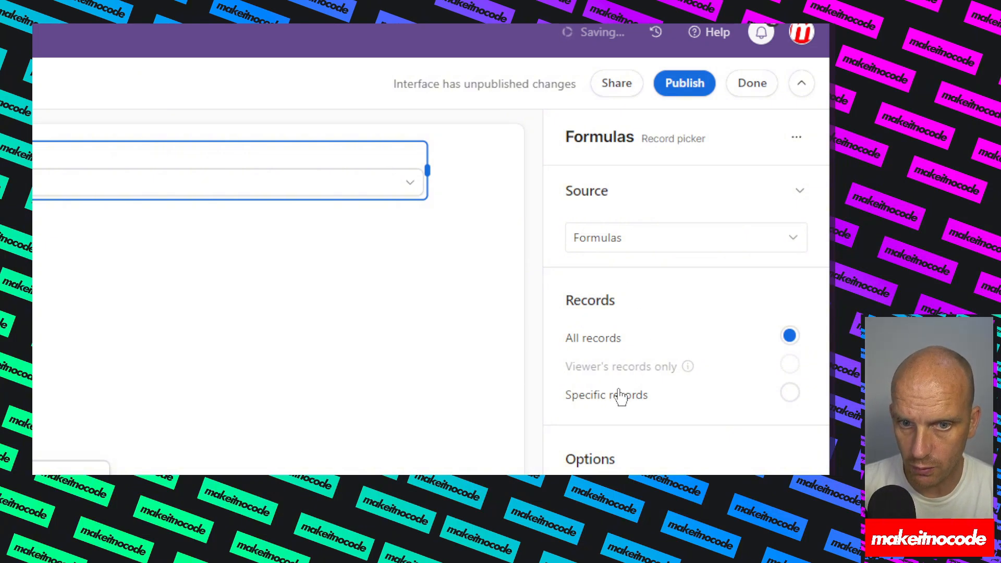
pyautogui.scroll(-3, 749, 405)
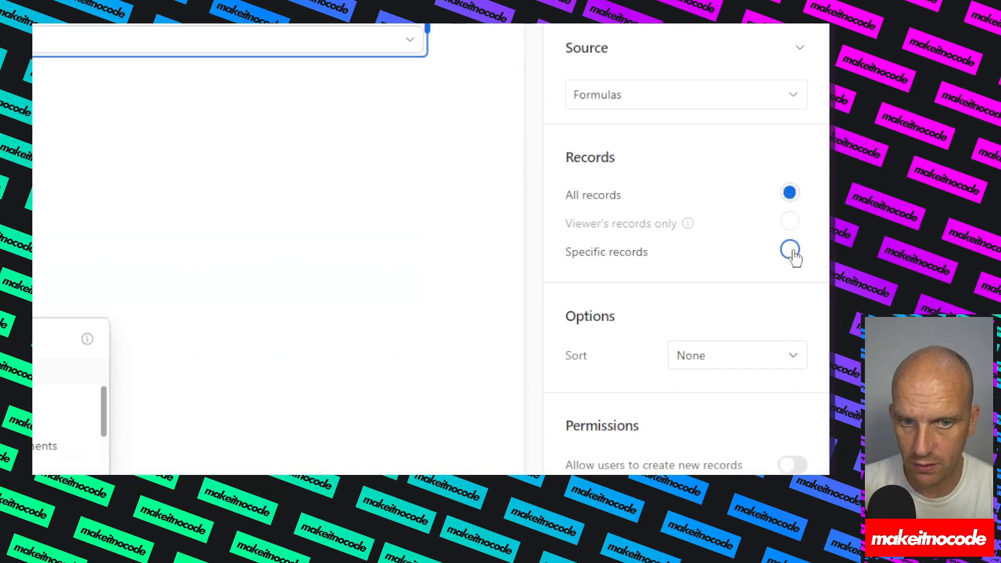
pyautogui.click(790, 253)
# Step: Add a filter condition showing records where Name contains the person's first name
pyautogui.click(138, 359)
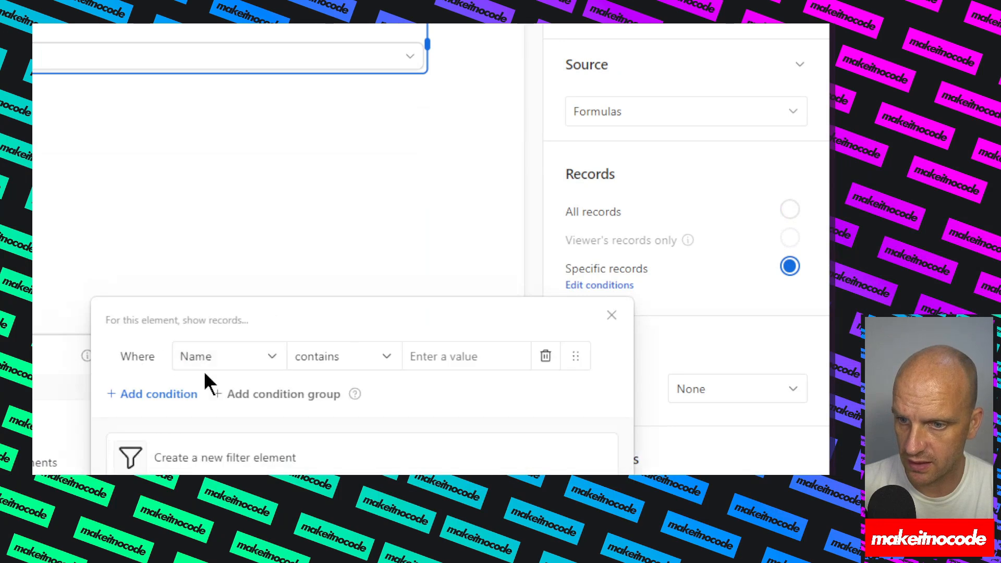
pyautogui.click(268, 360)
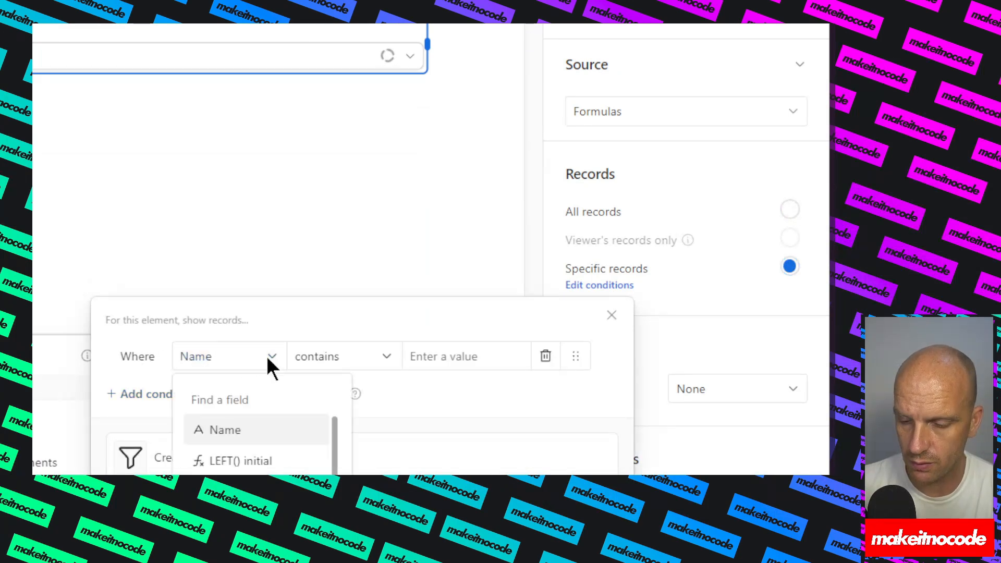
pyautogui.click(268, 356)
pyautogui.click(449, 356)
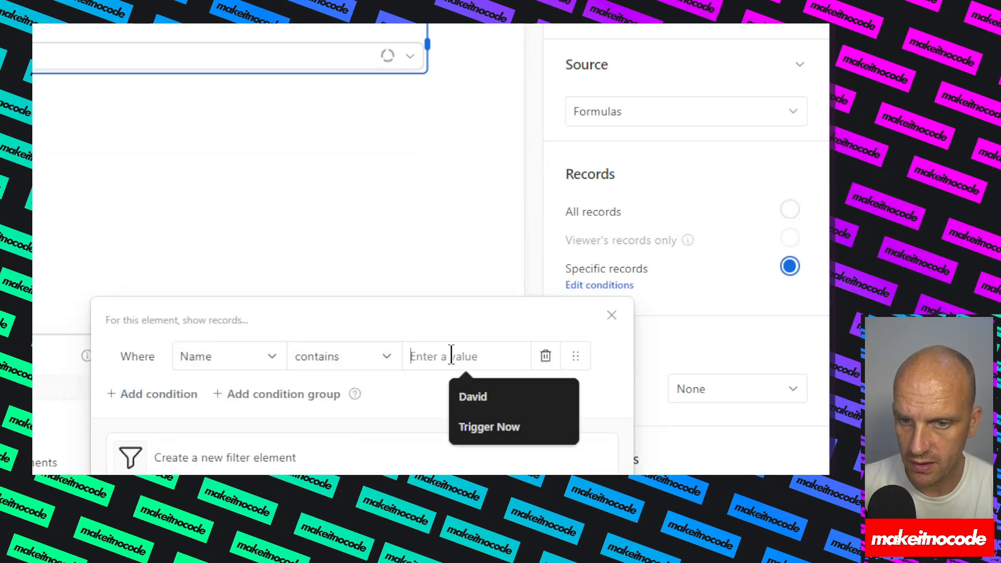
pyautogui.click(475, 404)
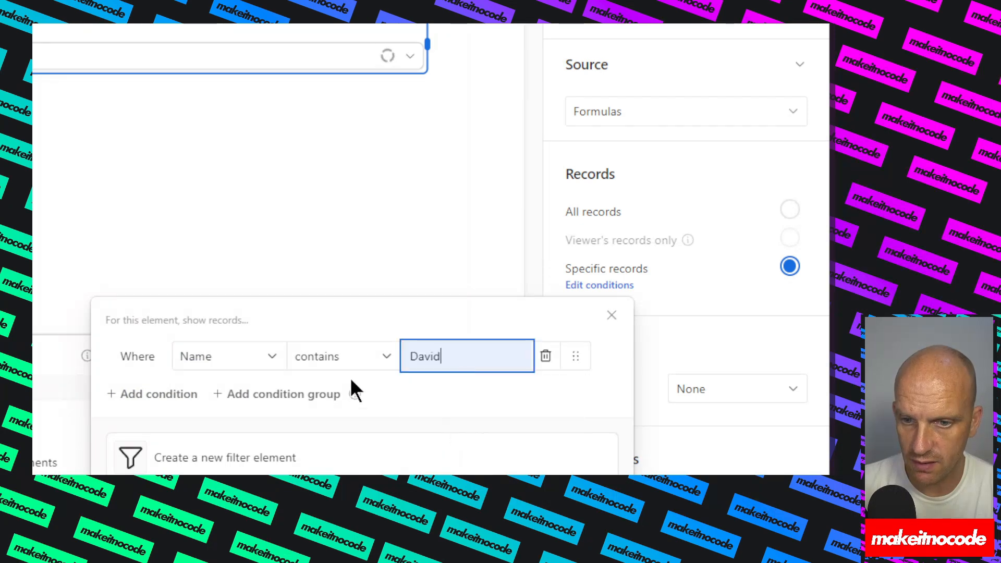
# Step: Add a second filter condition where Name contains the same first name
pyautogui.click(179, 394)
pyautogui.click(213, 396)
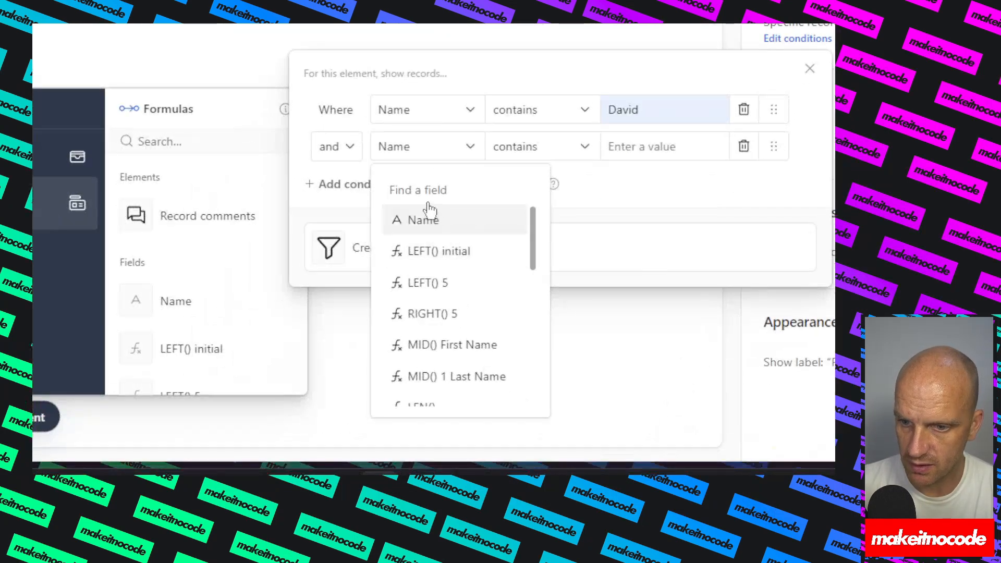
pyautogui.click(603, 182)
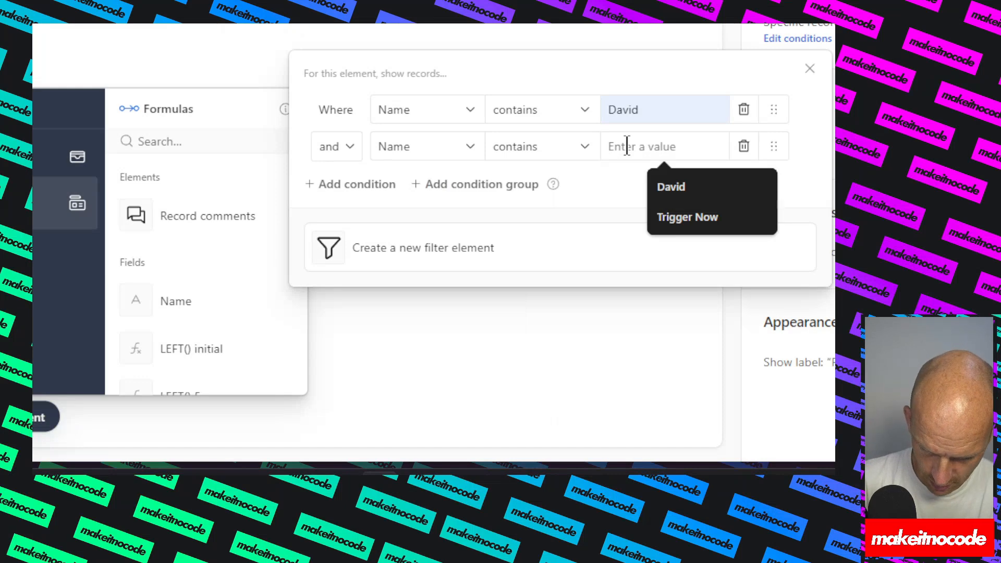
pyautogui.write('DAvi \\')
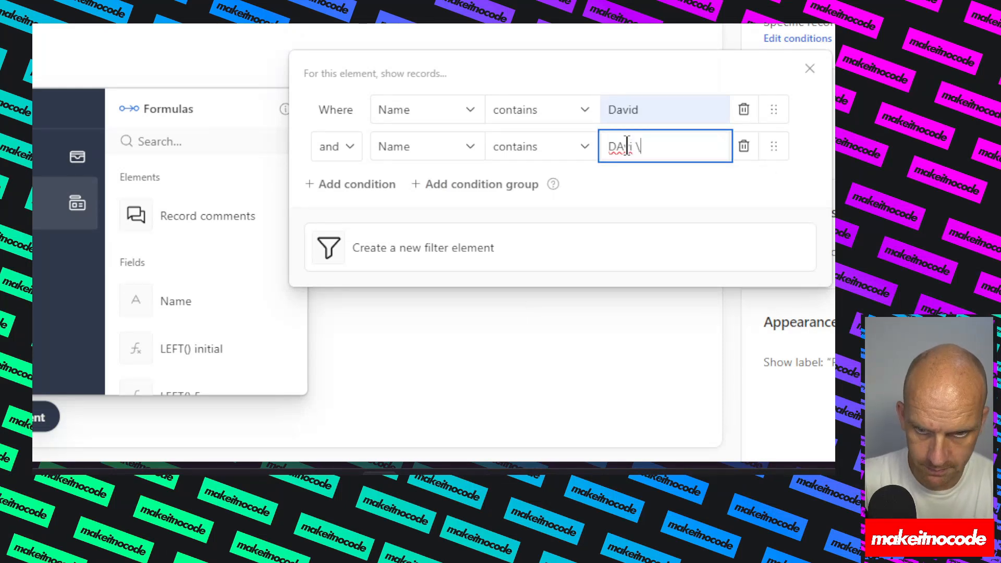
pyautogui.press('BackSpace')
pyautogui.press('BackSpace')
pyautogui.click(671, 191)
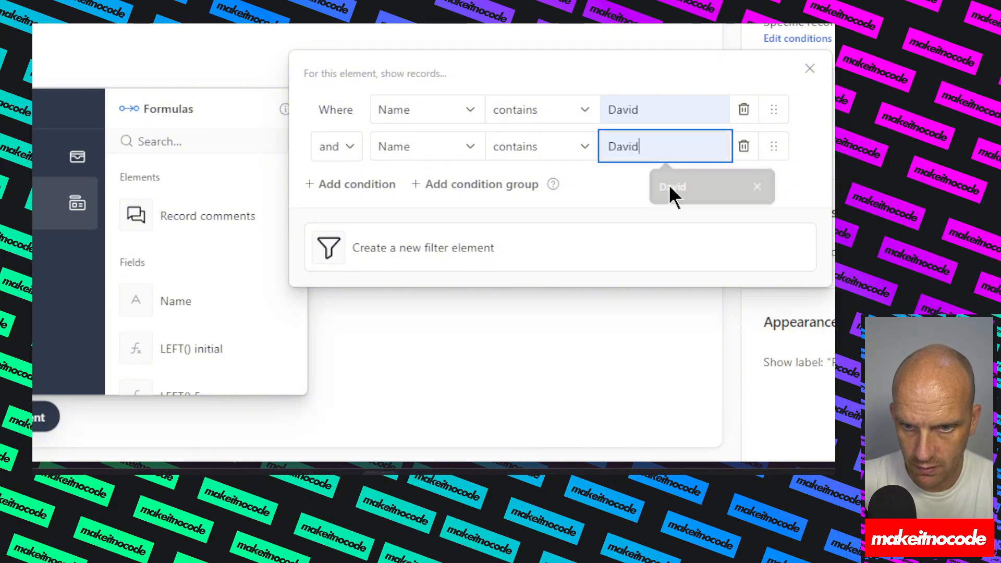
# Step: Join the two conditions with "or", extend the second condition's value to the person's full name, and close the filter settings
pyautogui.click(350, 148)
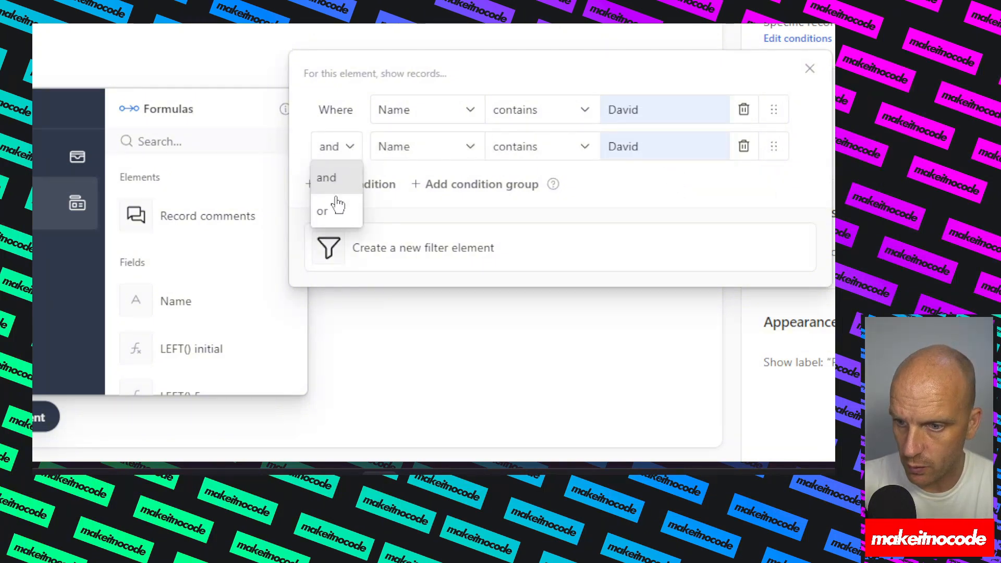
pyautogui.click(323, 211)
pyautogui.click(674, 144)
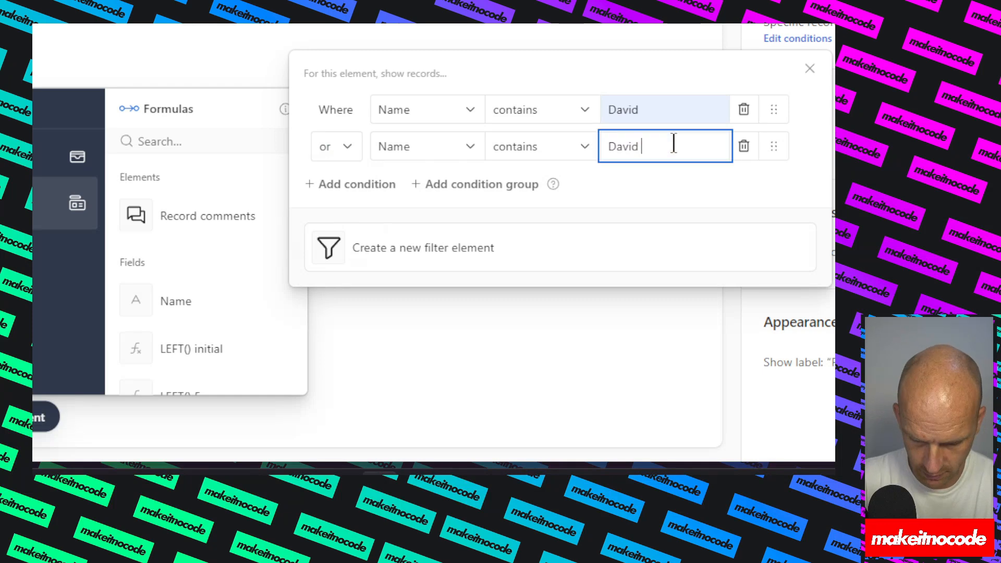
pyautogui.write('Owain')
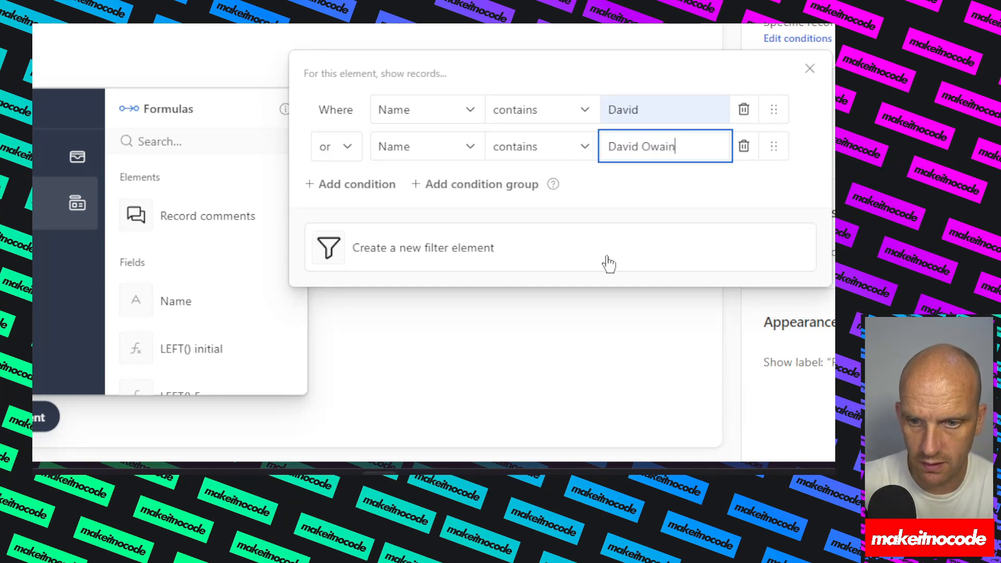
pyautogui.click(602, 314)
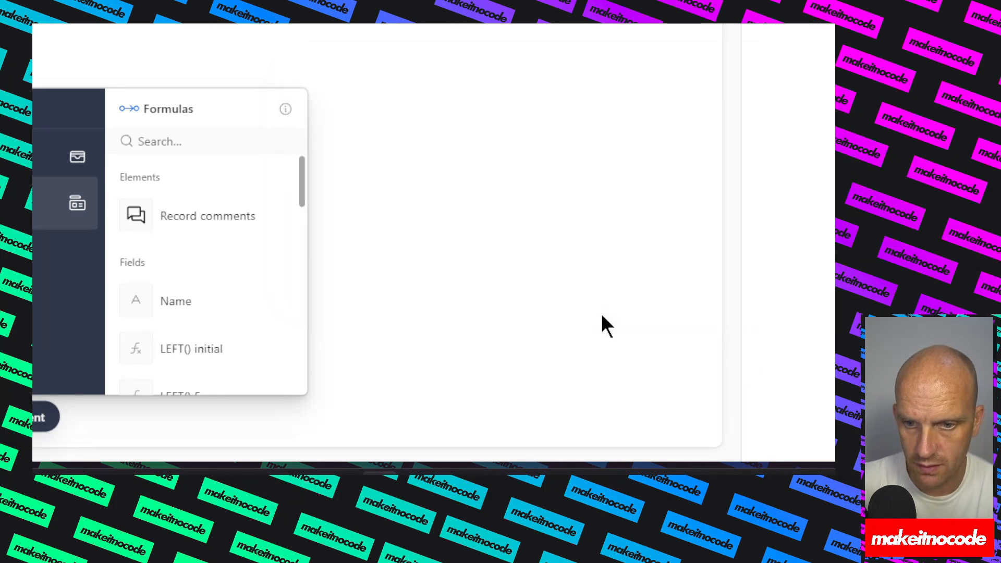
# Step: Publish the interface and check which records the filtered record picker offers on the published page
pyautogui.click(445, 240)
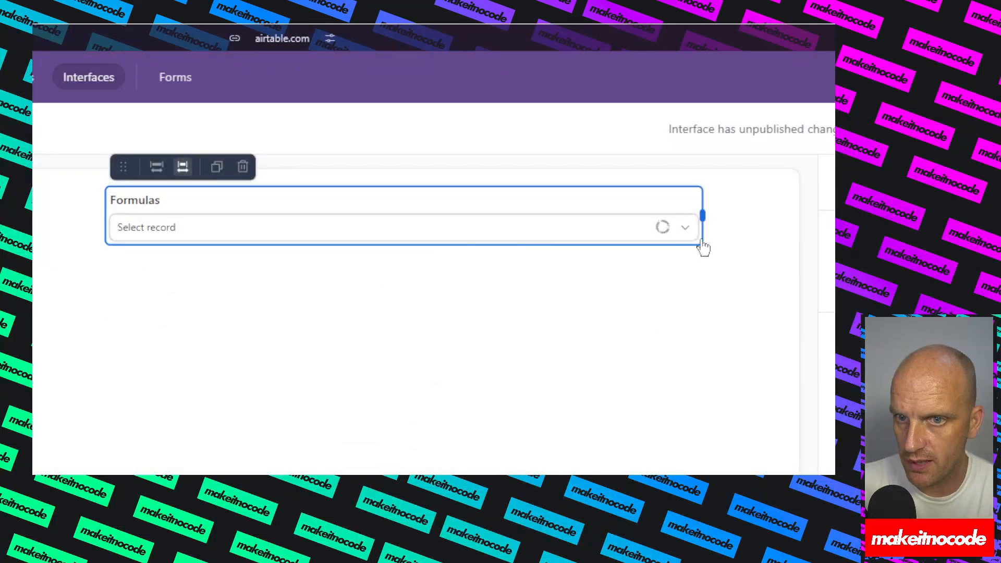
pyautogui.click(685, 227)
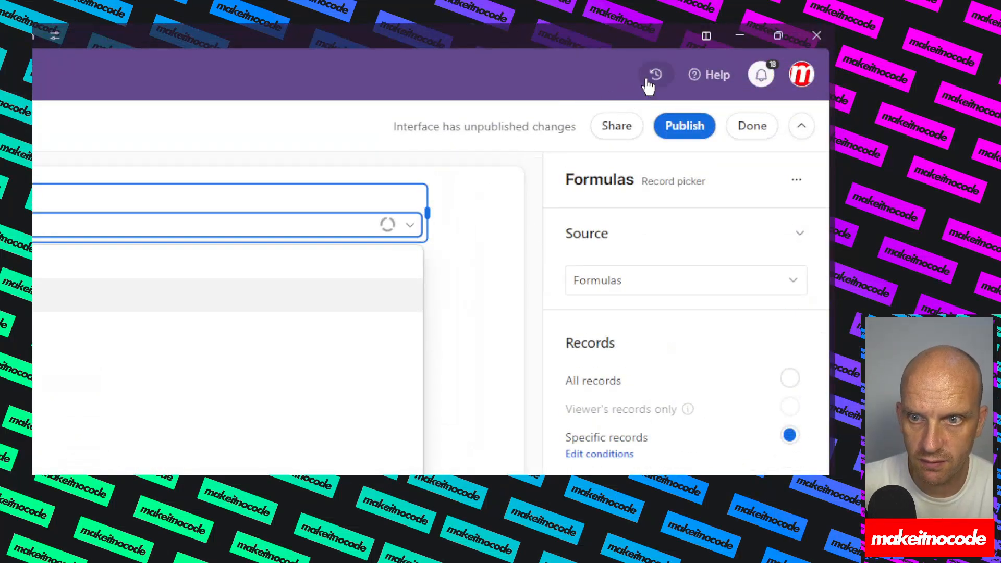
pyautogui.click(476, 236)
pyautogui.click(477, 239)
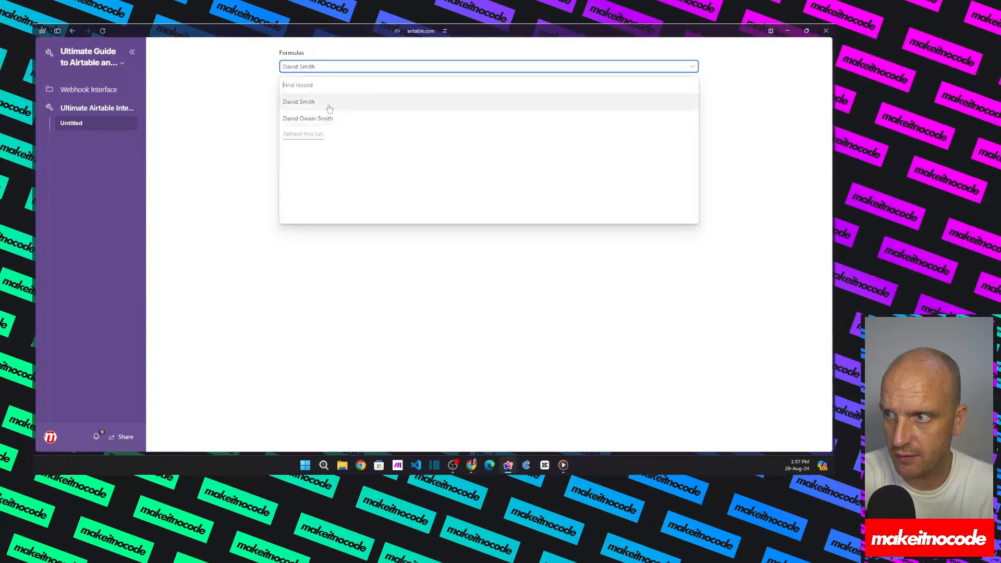
# Step: Reopen the interface for editing and delete both filter conditions from the Formulas record picker
pyautogui.click(124, 64)
pyautogui.click(86, 85)
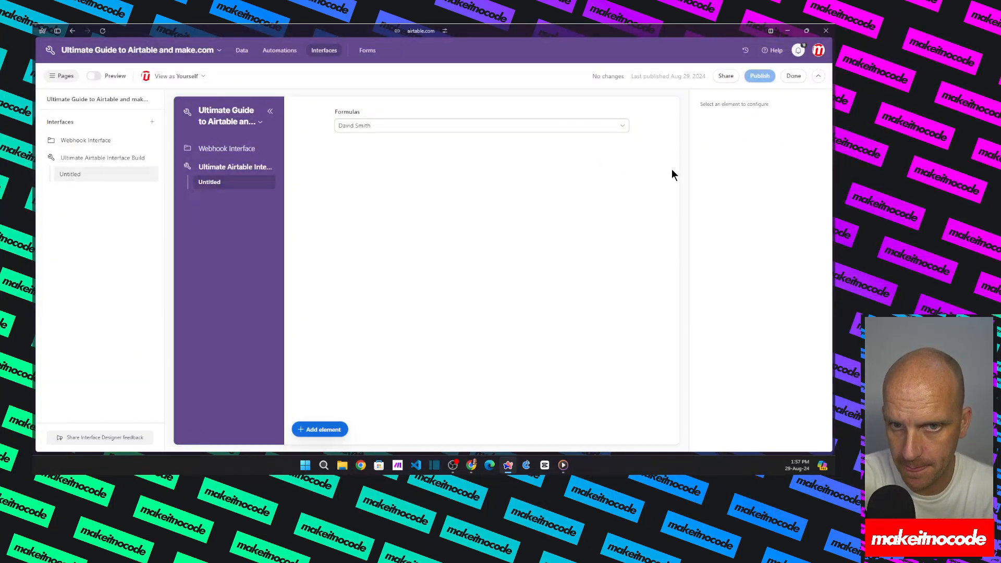
pyautogui.click(611, 123)
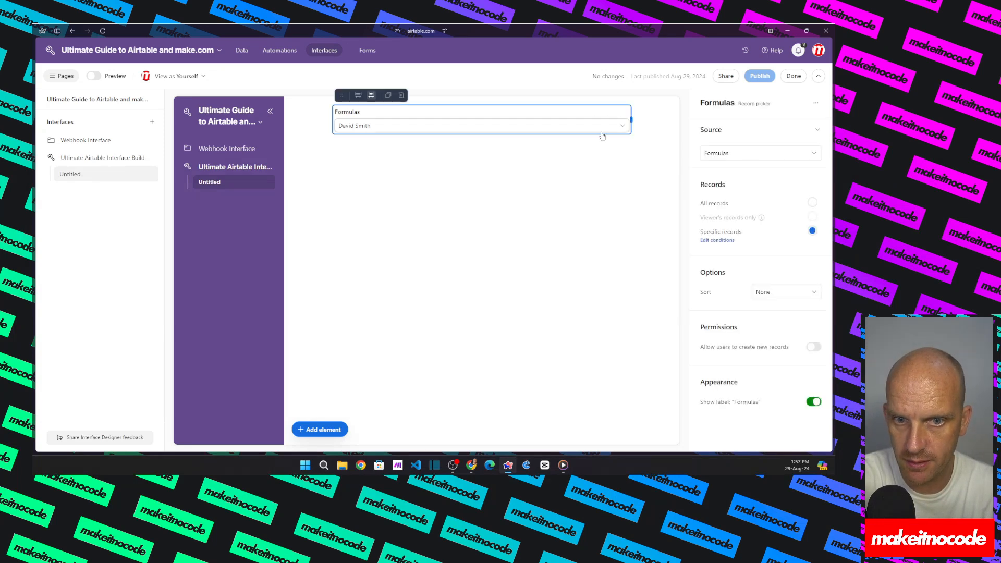
pyautogui.click(710, 241)
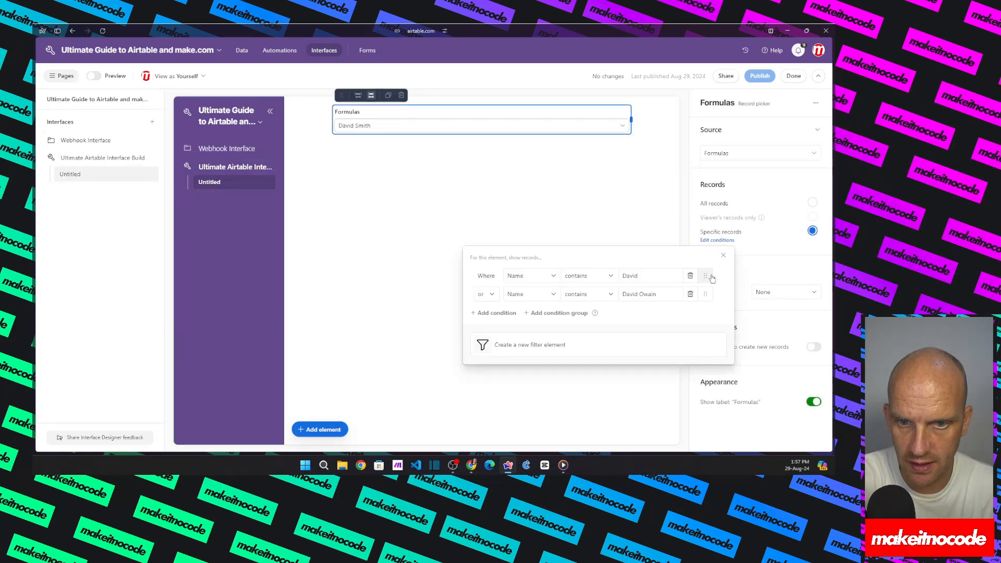
pyautogui.click(689, 275)
pyautogui.click(690, 275)
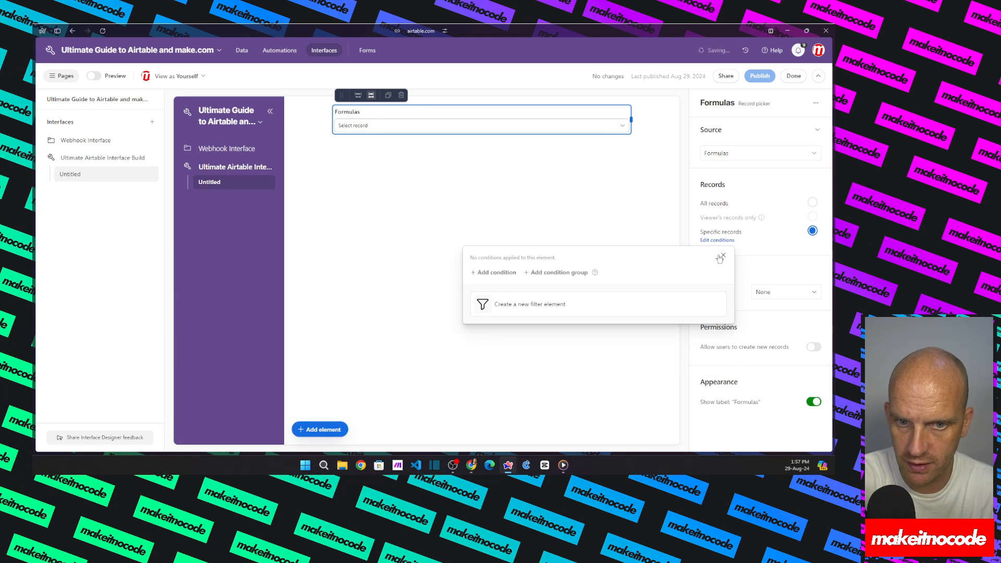
pyautogui.click(723, 255)
# Step: Publish the Ultimate Airtable Interface Build interface and test the record picker by choosing each listed record in turn
pyautogui.click(760, 76)
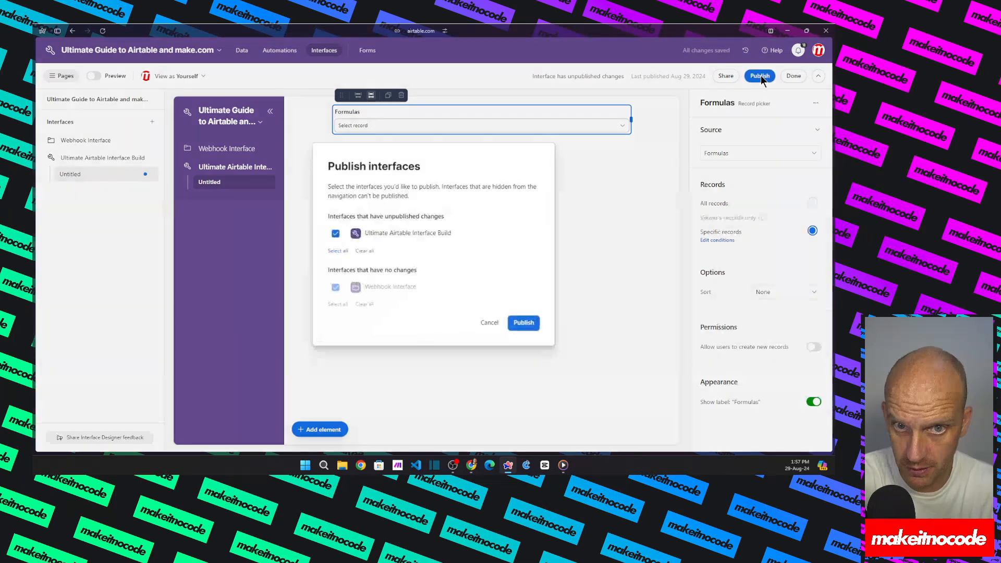
pyautogui.click(522, 321)
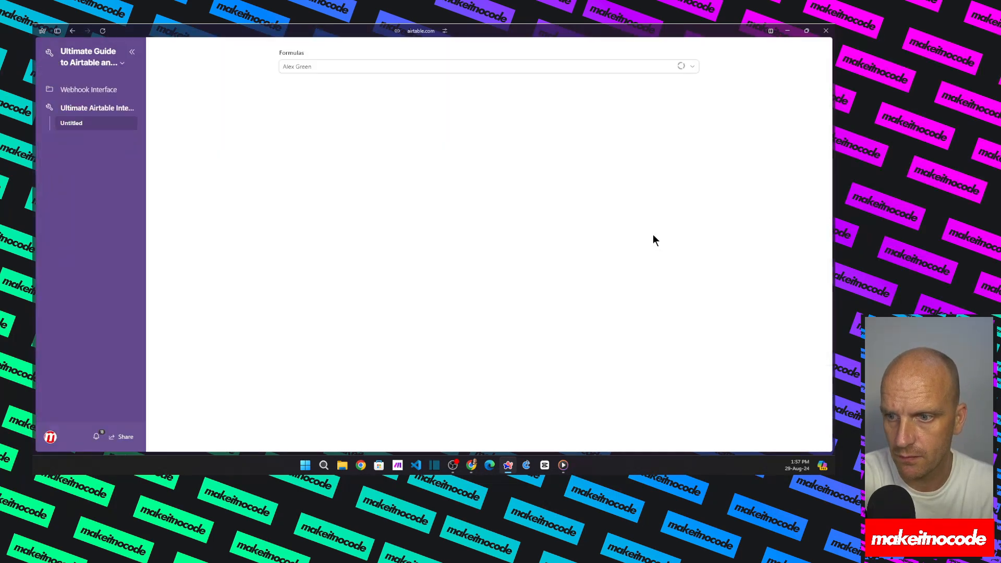
pyautogui.click(613, 68)
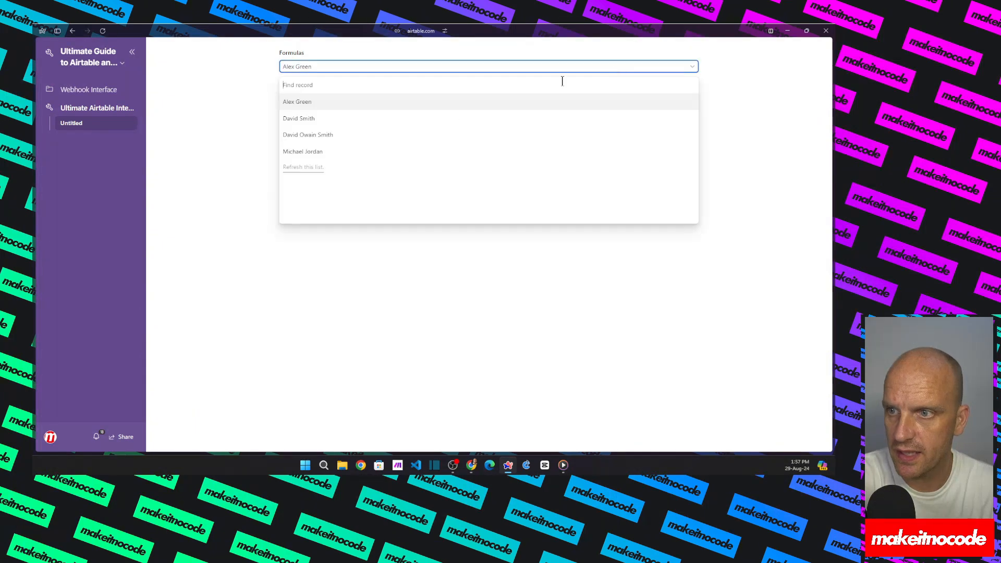
pyautogui.click(304, 108)
pyautogui.click(399, 72)
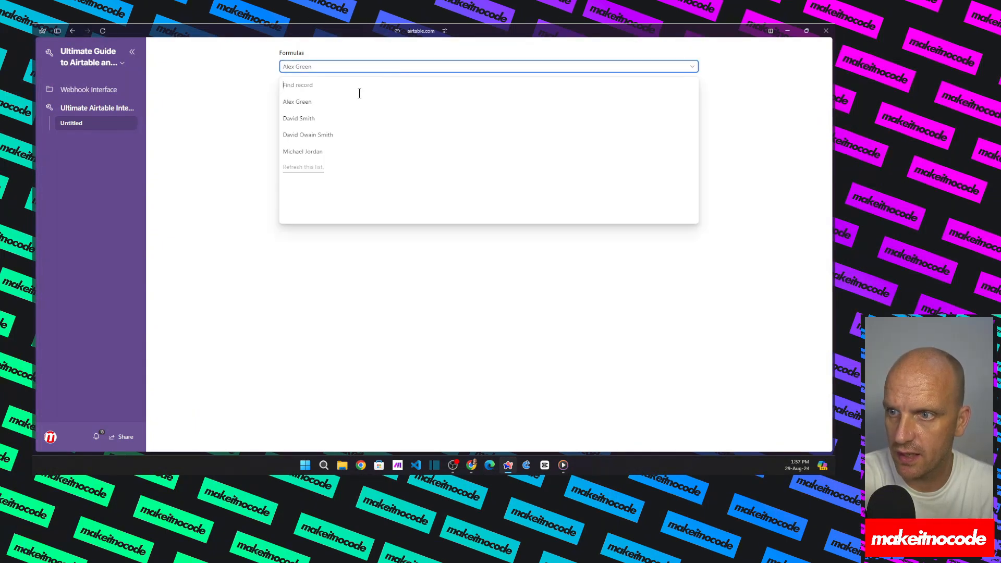
pyautogui.click(308, 116)
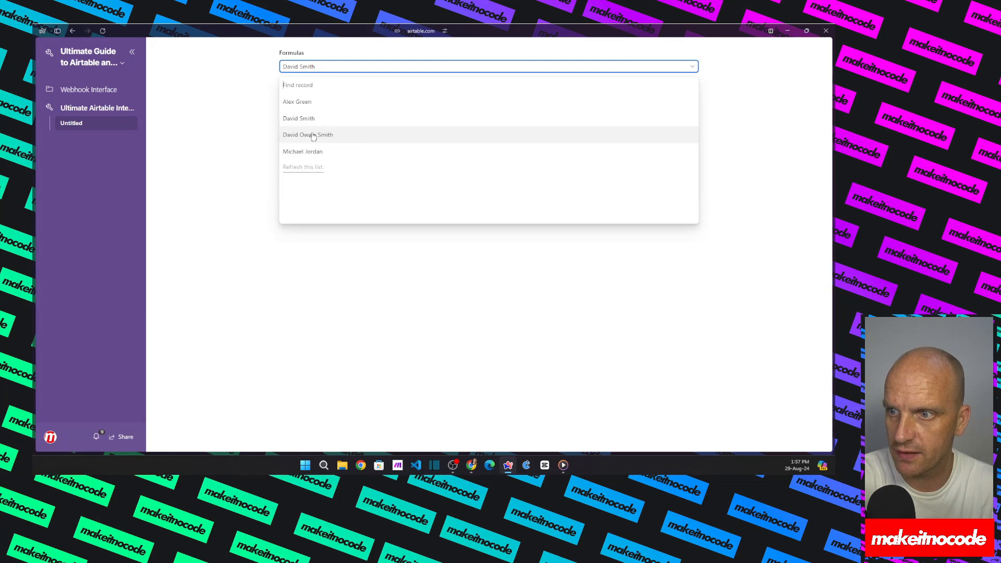
pyautogui.click(313, 135)
pyautogui.click(317, 68)
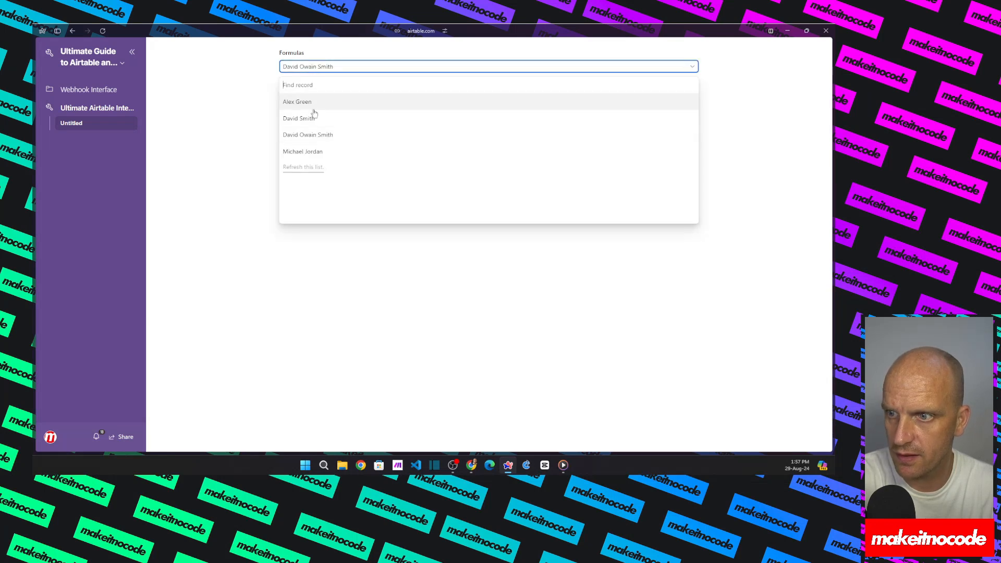
pyautogui.click(319, 151)
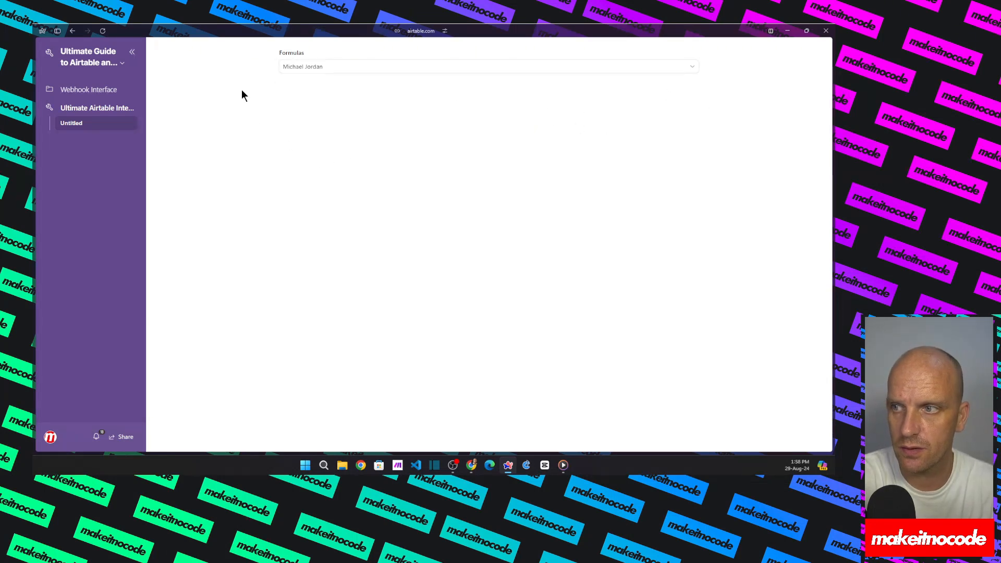
# Step: Reopen the interface for editing and place the Formulas record picker's Name field directly beneath the picker
pyautogui.click(105, 68)
pyautogui.click(96, 85)
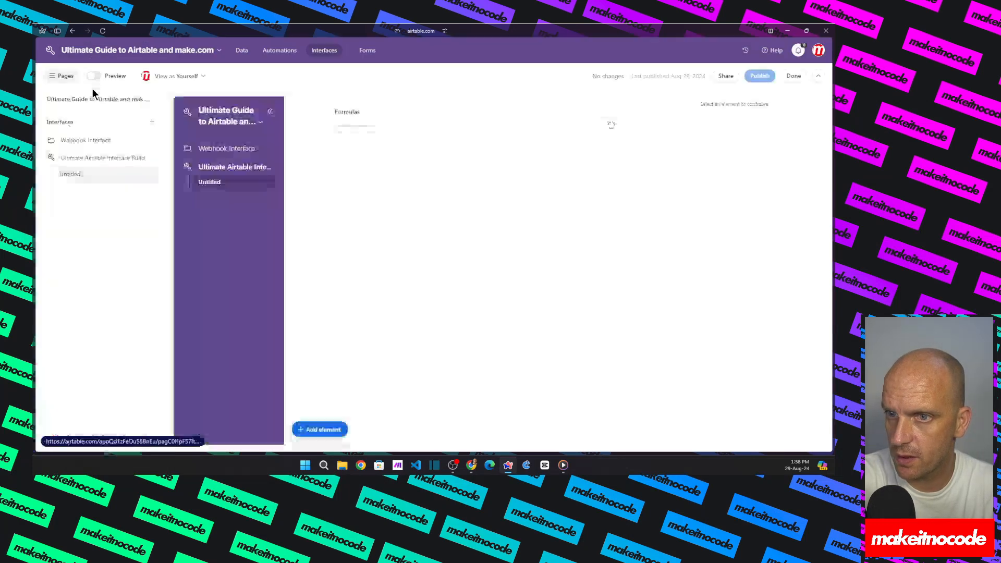
pyautogui.click(320, 430)
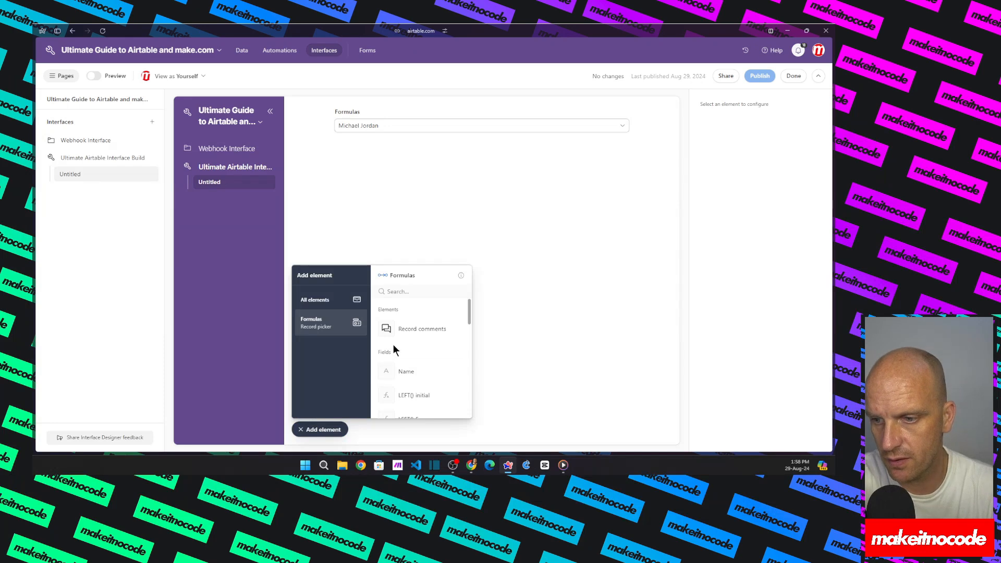
pyautogui.click(325, 303)
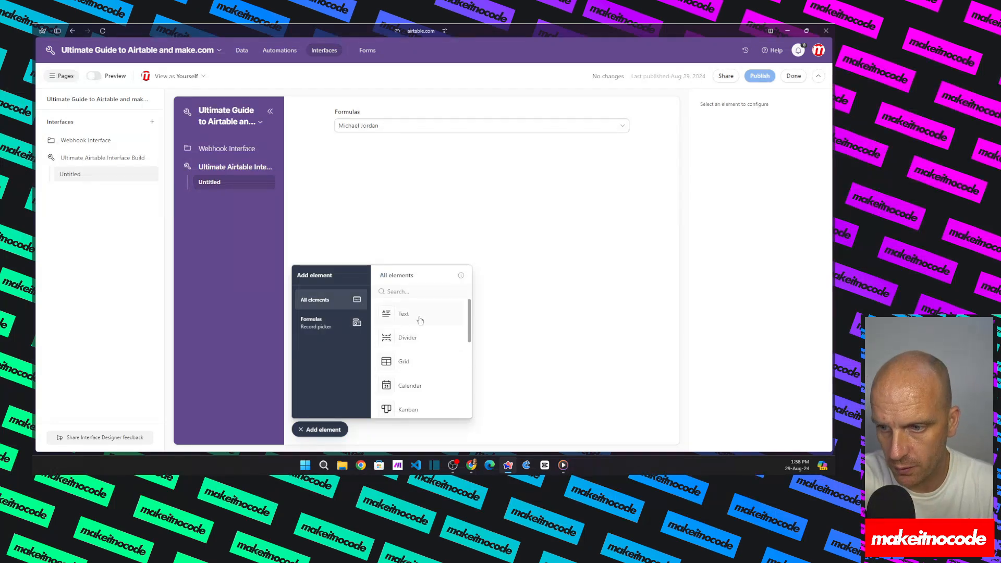
pyautogui.click(313, 326)
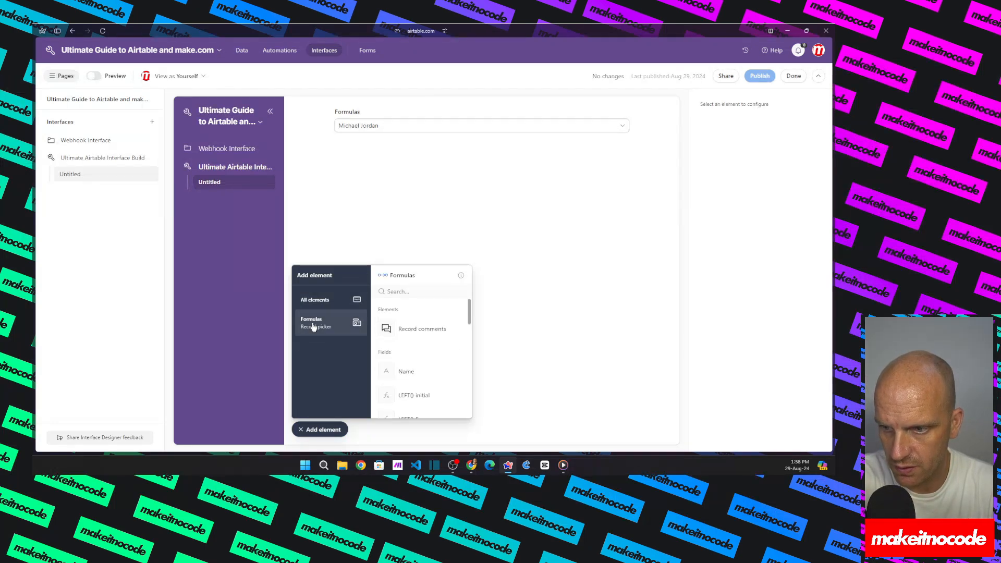
pyautogui.scroll(-5, 412, 328)
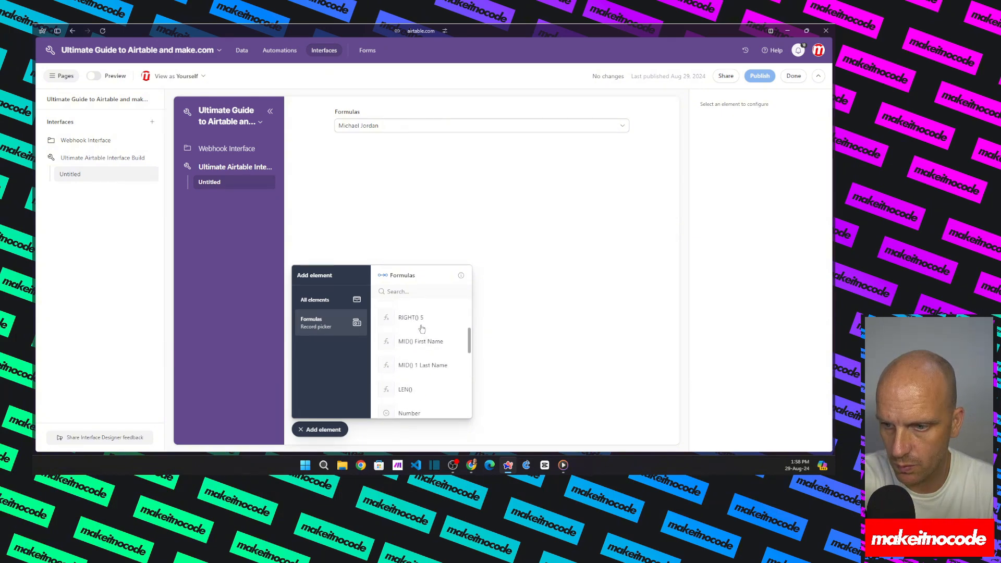
pyautogui.scroll(-5, 422, 328)
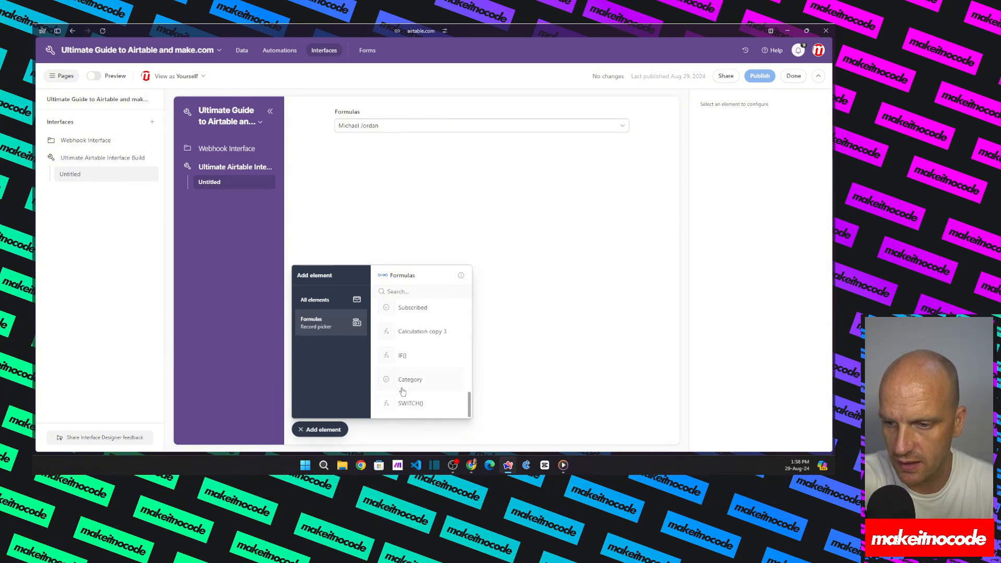
pyautogui.click(321, 304)
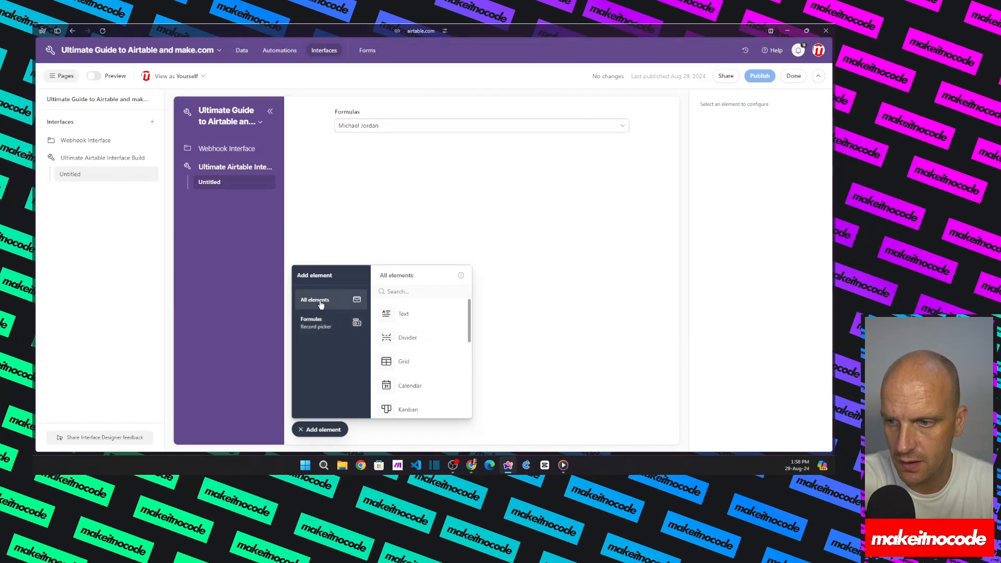
pyautogui.scroll(-2, 412, 326)
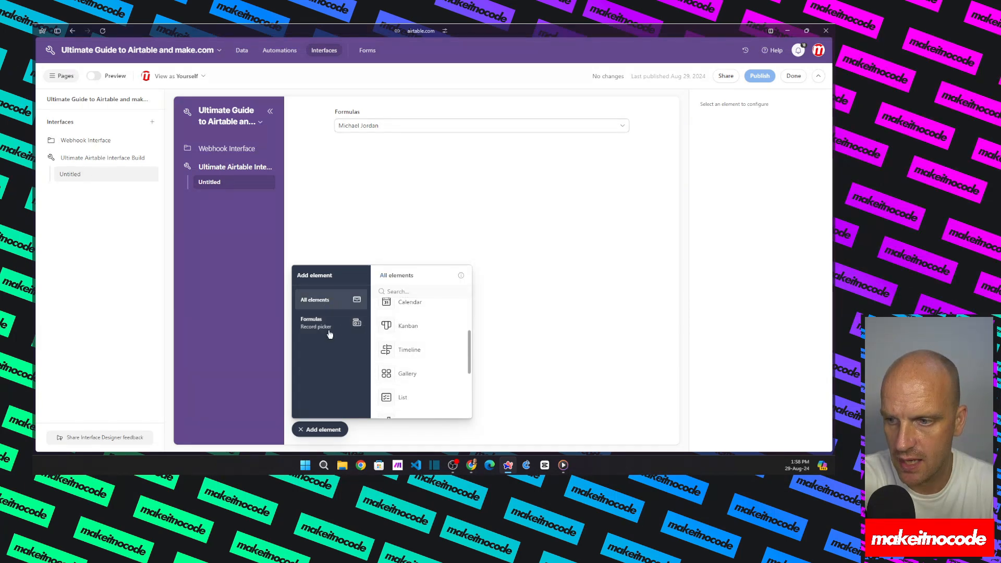
pyautogui.click(349, 332)
pyautogui.moveTo(414, 383); pyautogui.dragTo(355, 157)
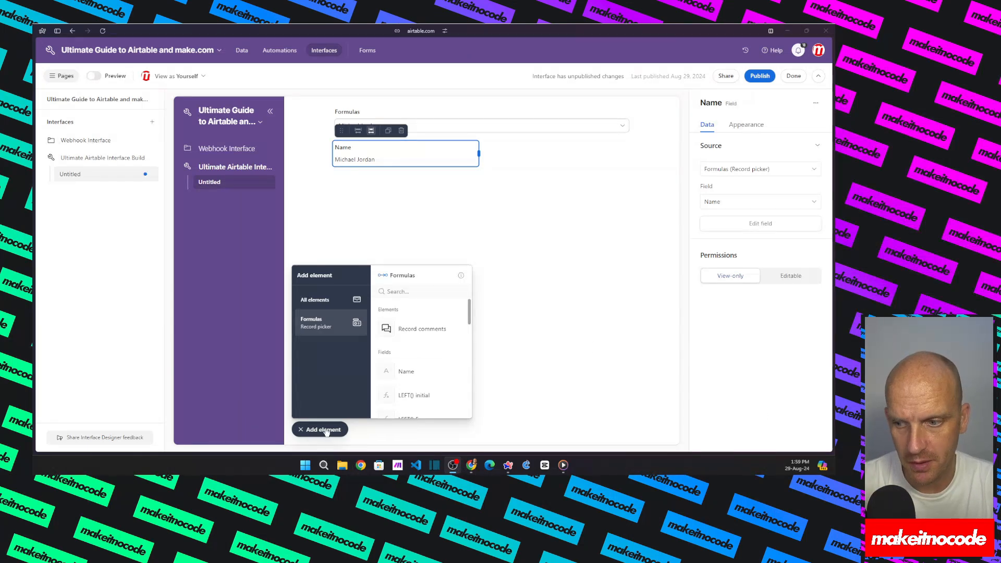
pyautogui.click(306, 433)
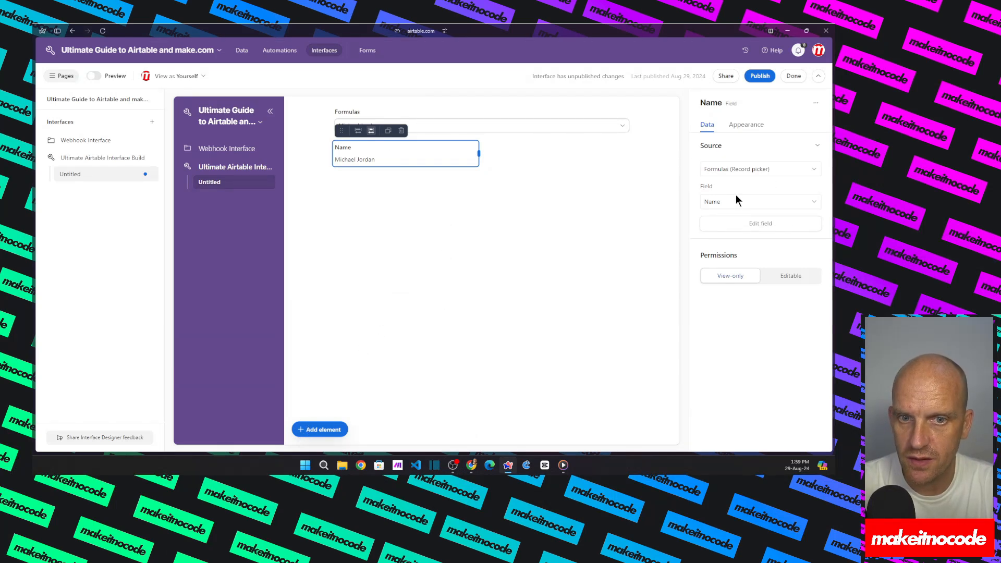
# Step: Rename the Name field element to "Full Name"
pyautogui.click(747, 125)
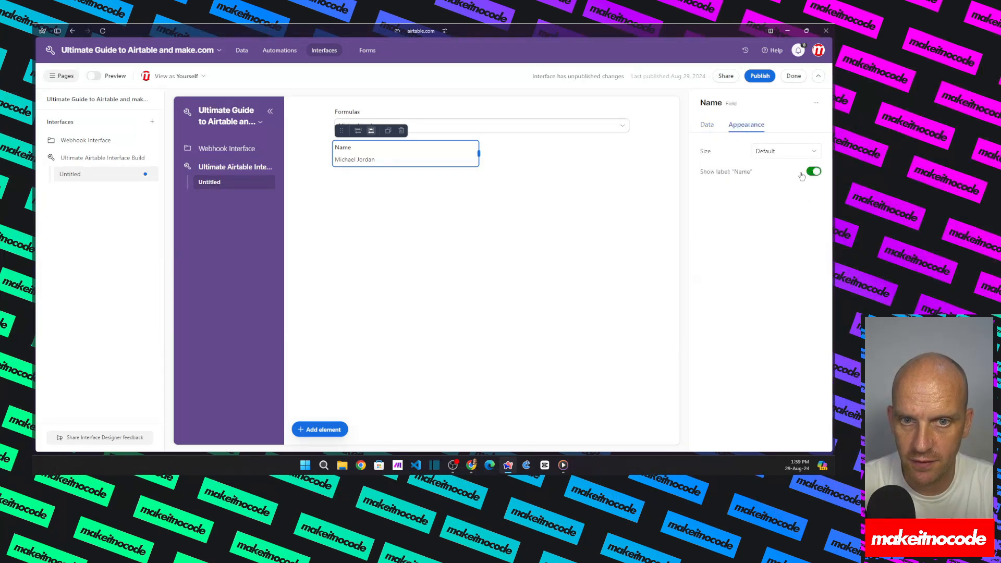
pyautogui.click(750, 104)
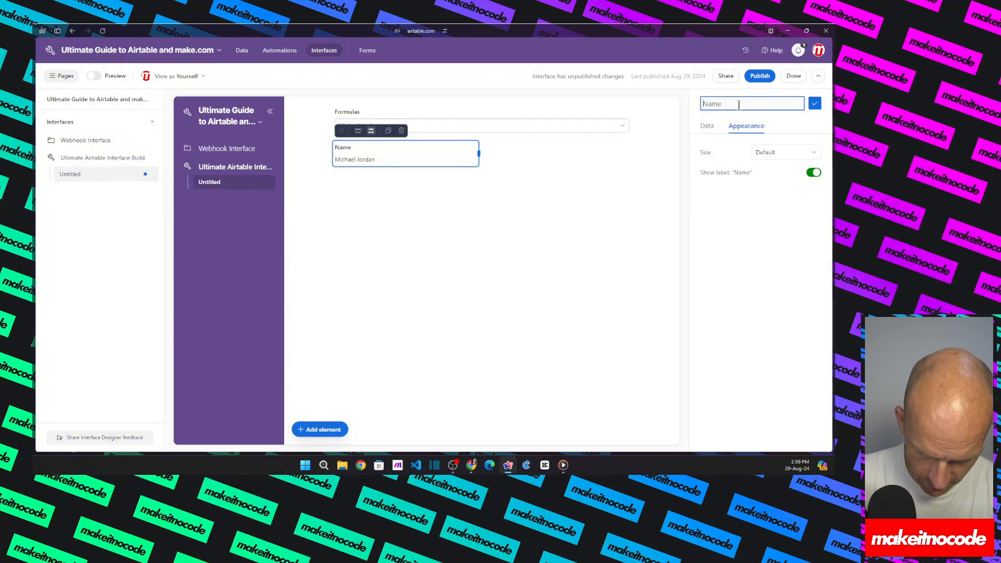
pyautogui.write('Full Nam')
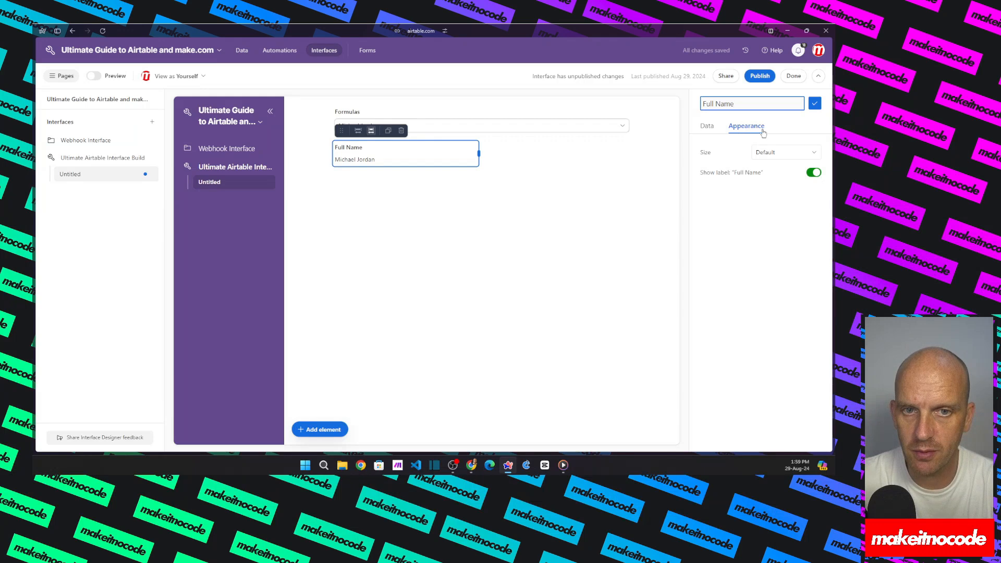
# Step: Set the Full Name element's size to Large, and switch its label off and back on
pyautogui.click(778, 152)
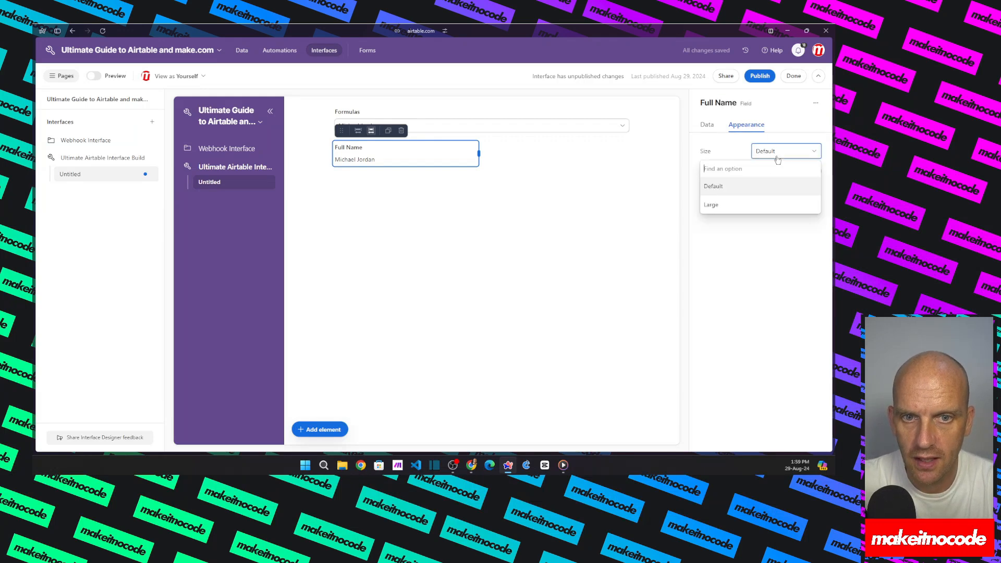
pyautogui.click(720, 204)
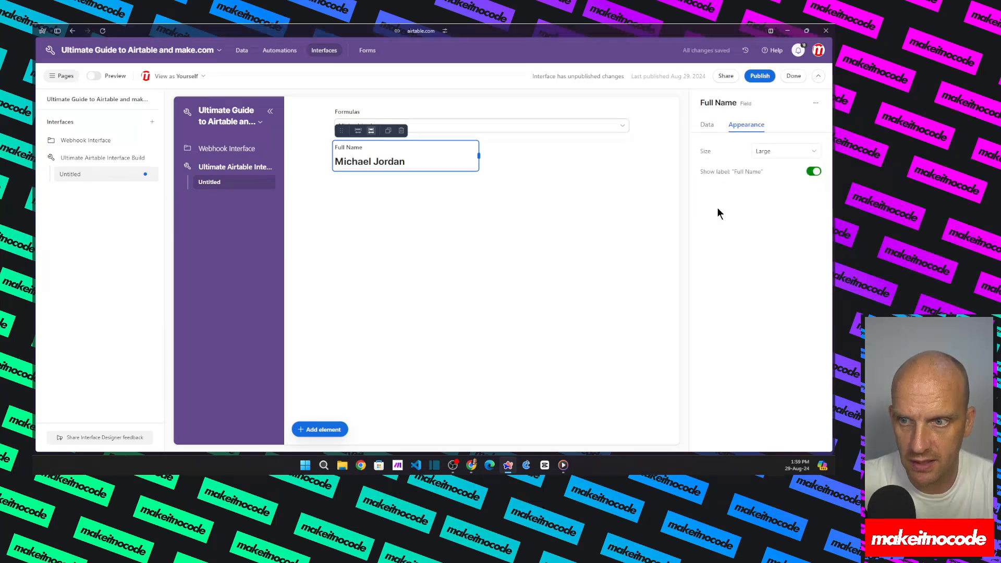
pyautogui.click(807, 172)
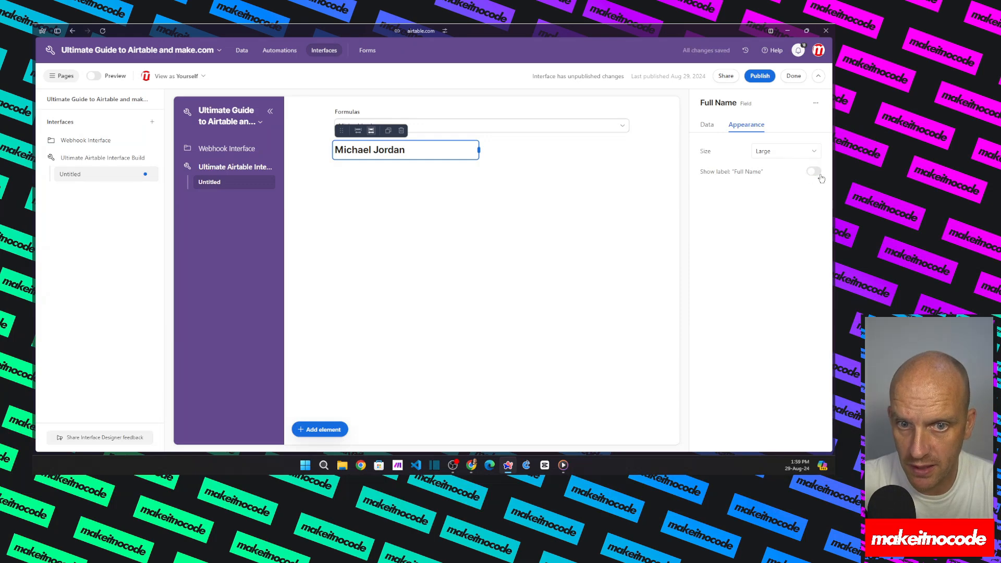
pyautogui.click(816, 172)
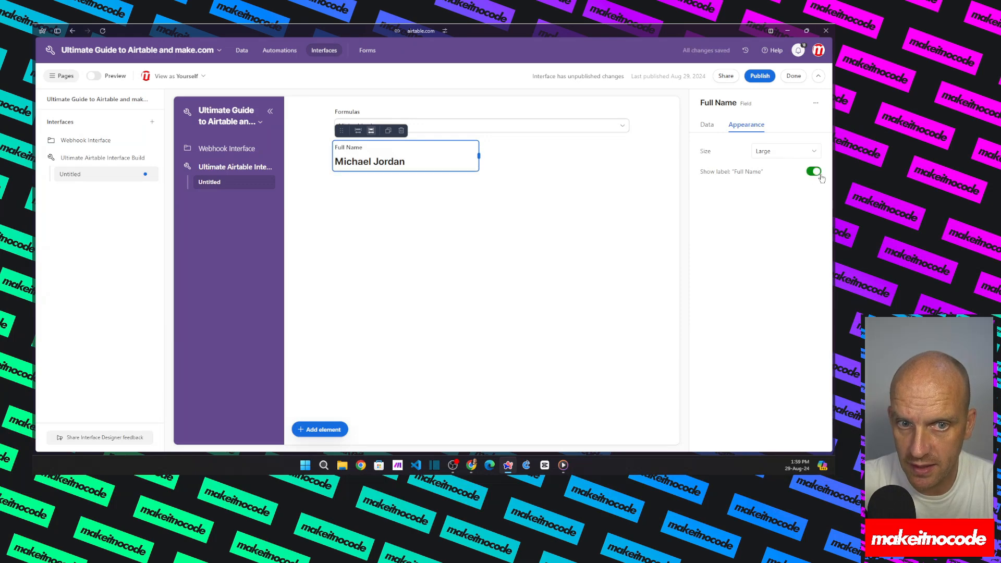
pyautogui.click(555, 178)
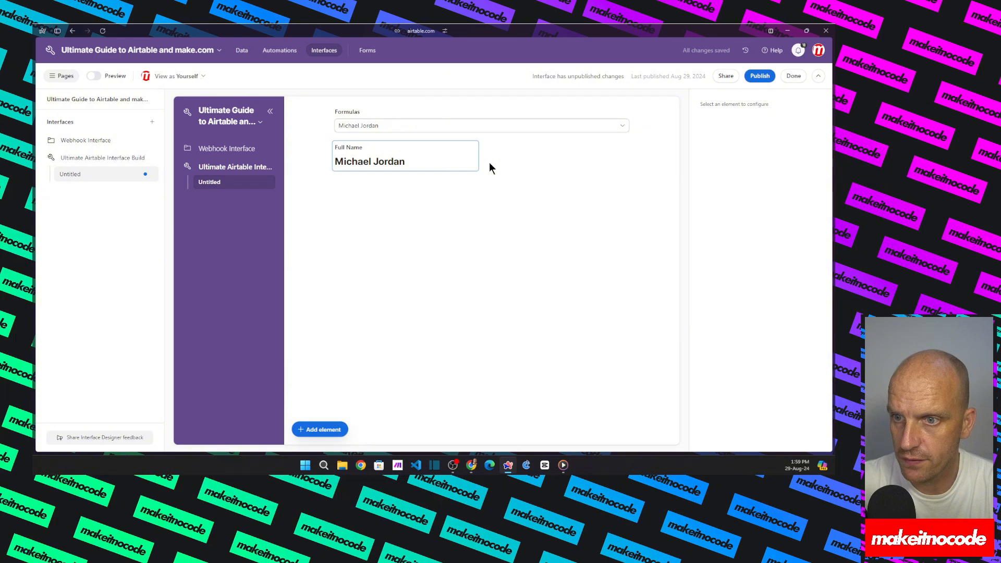
# Step: Add the record picker's LEFT() initial field in the same row, immediately before the Full Name element
pyautogui.click(323, 430)
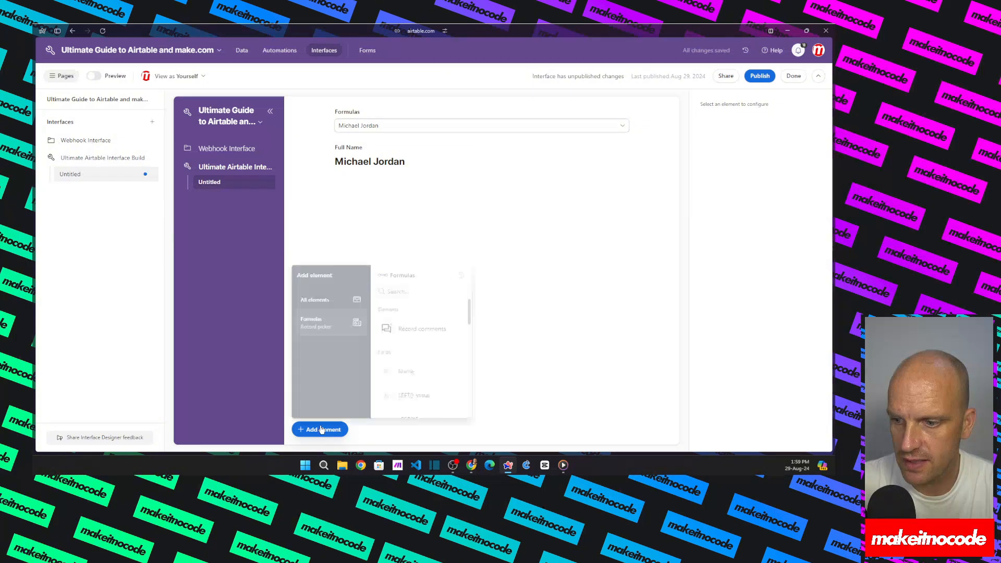
pyautogui.click(417, 397)
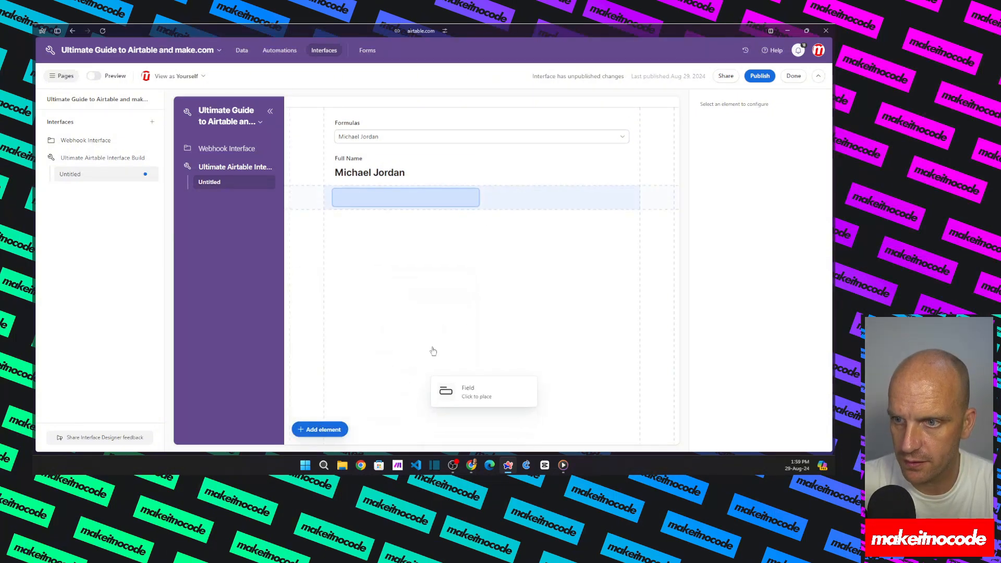
pyautogui.click(326, 163)
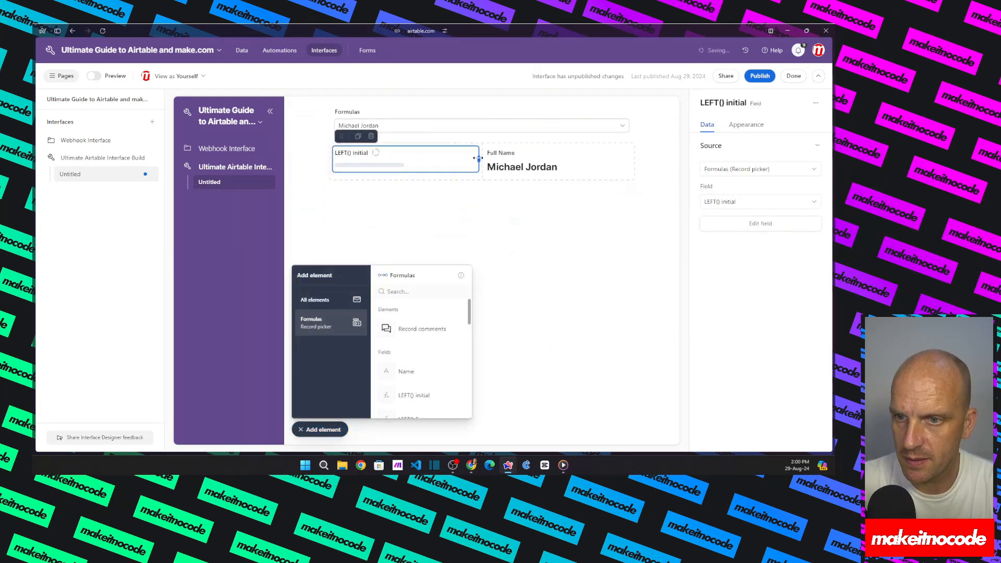
# Step: Narrow the LEFT() initial element to about a third of its width and rename it "Initial"
pyautogui.moveTo(478, 158); pyautogui.dragTo(367, 158)
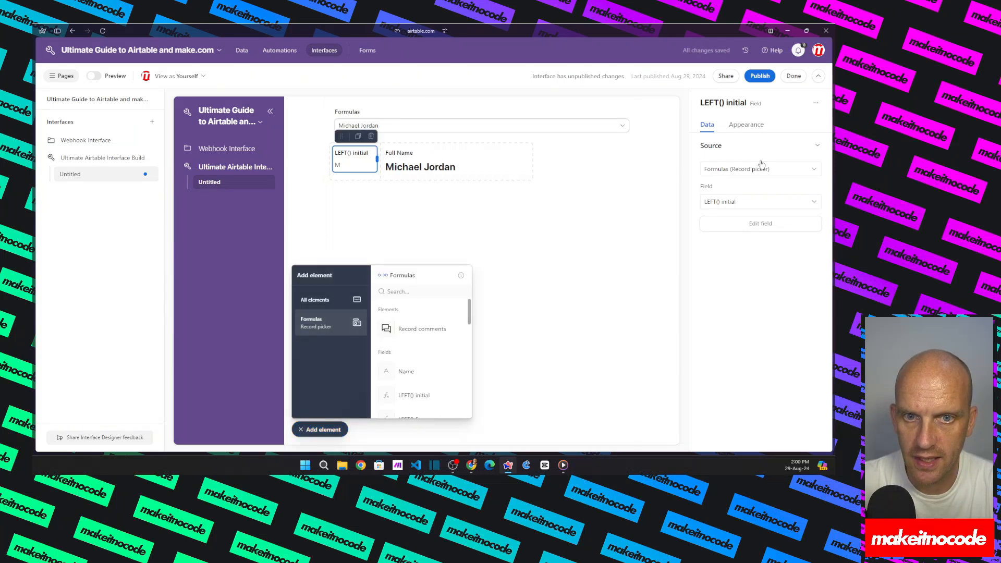
pyautogui.click(775, 104)
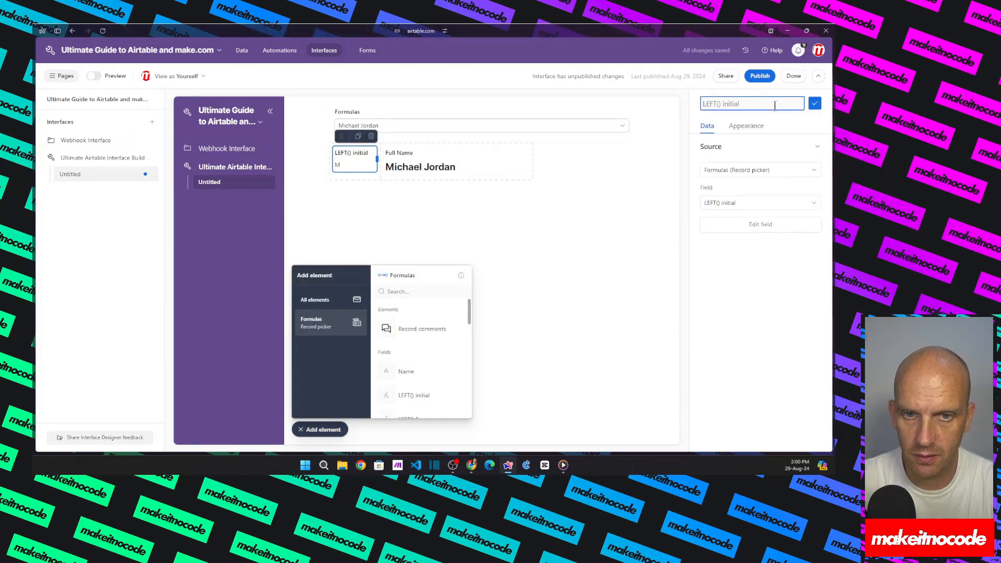
pyautogui.write('In')
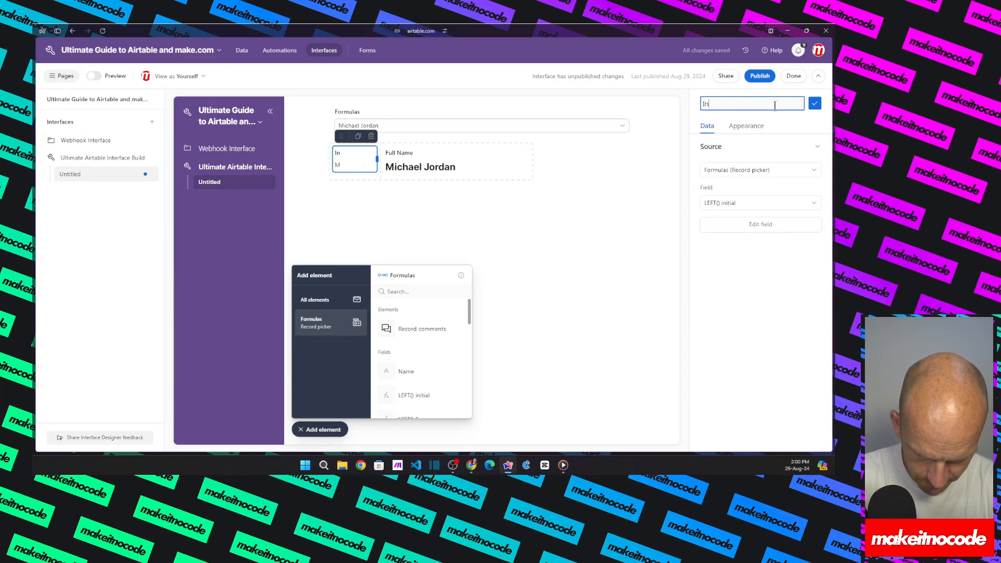
pyautogui.write('itial')
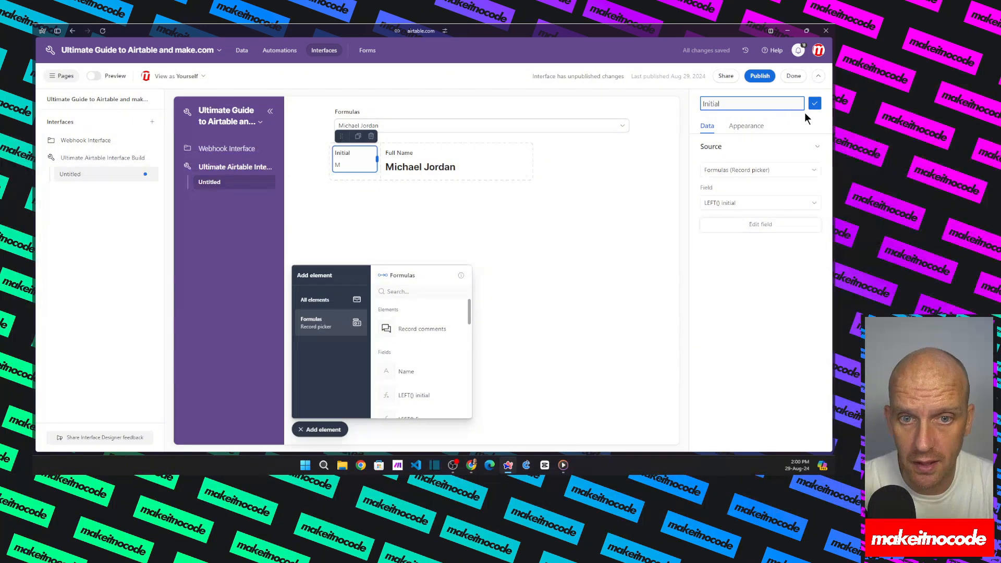
# Step: Set the Initial element's size to Large
pyautogui.click(751, 126)
pyautogui.click(785, 152)
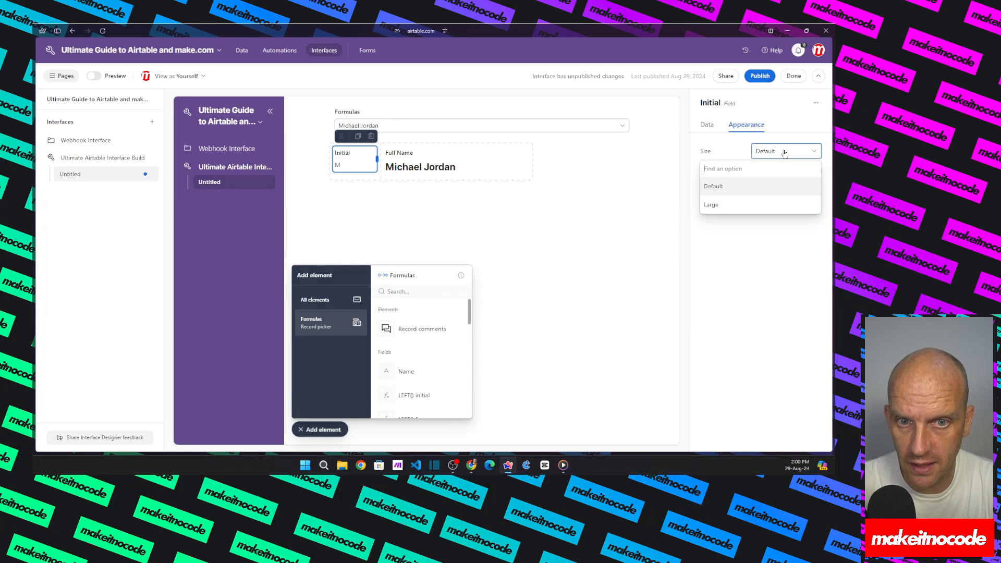
pyautogui.click(719, 203)
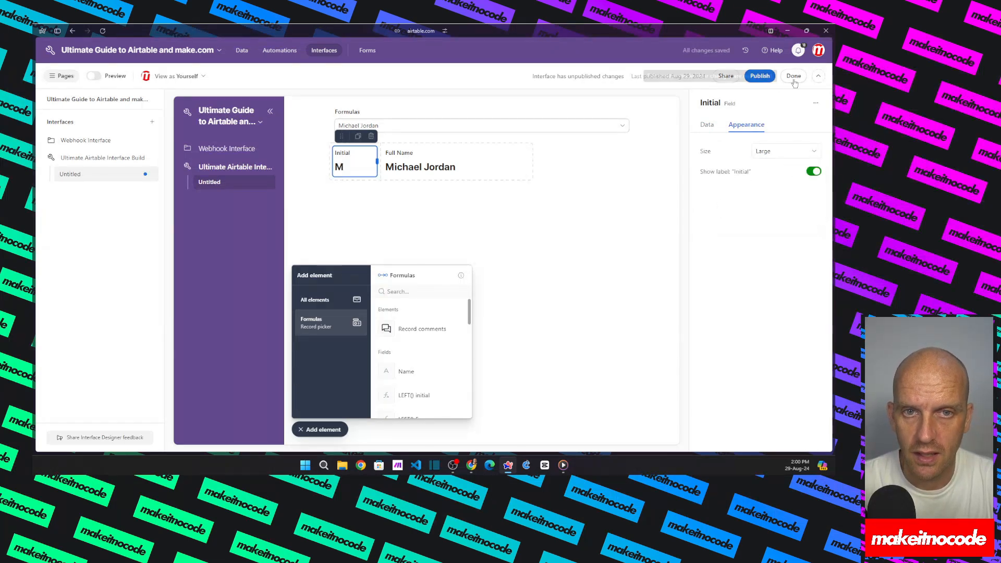
pyautogui.click(609, 205)
# Step: Change the Full Name element's source field to MID() 1 Last Name
pyautogui.click(472, 160)
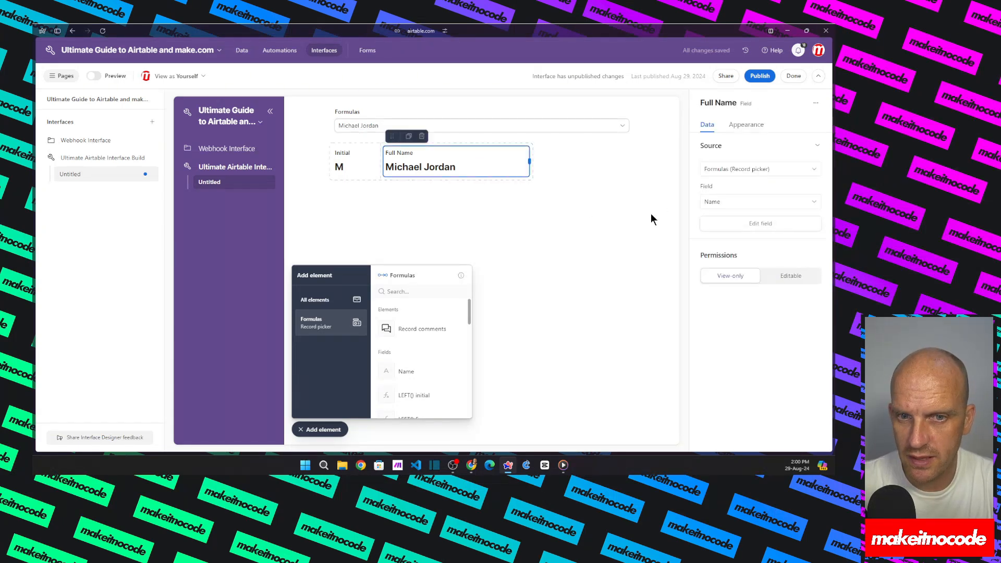
pyautogui.click(721, 205)
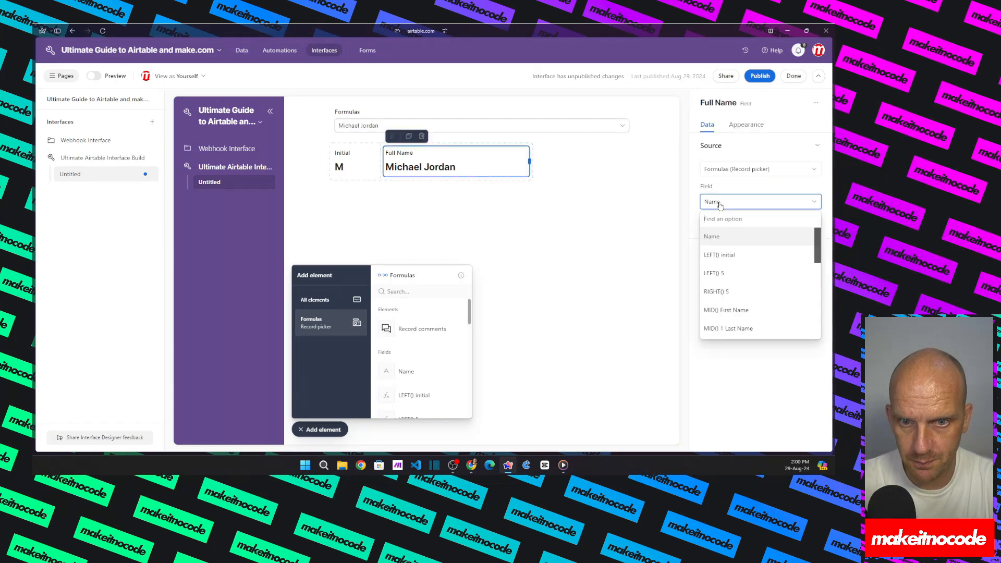
pyautogui.click(736, 329)
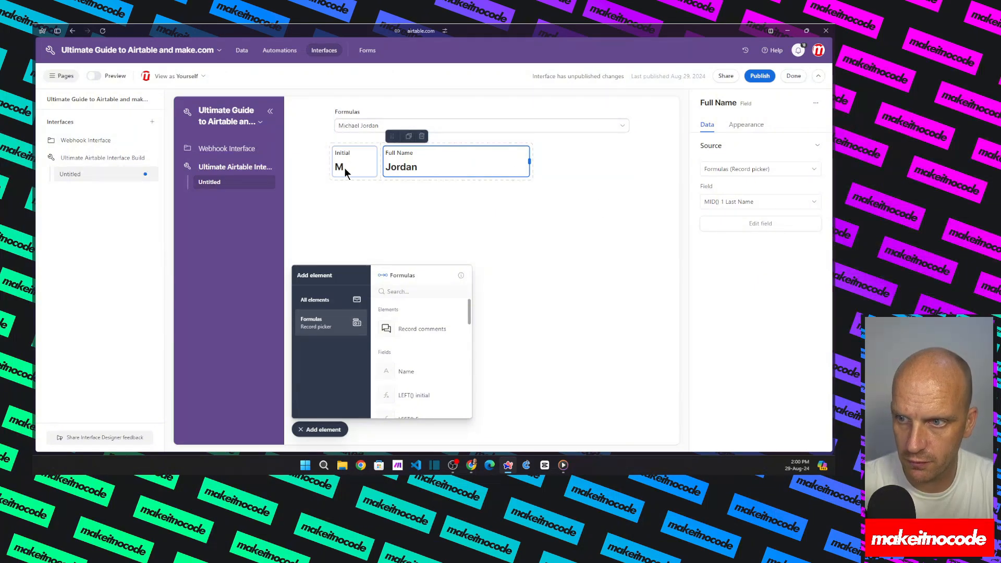
# Step: Rename the Full Name element to "Family Name"
pyautogui.click(746, 125)
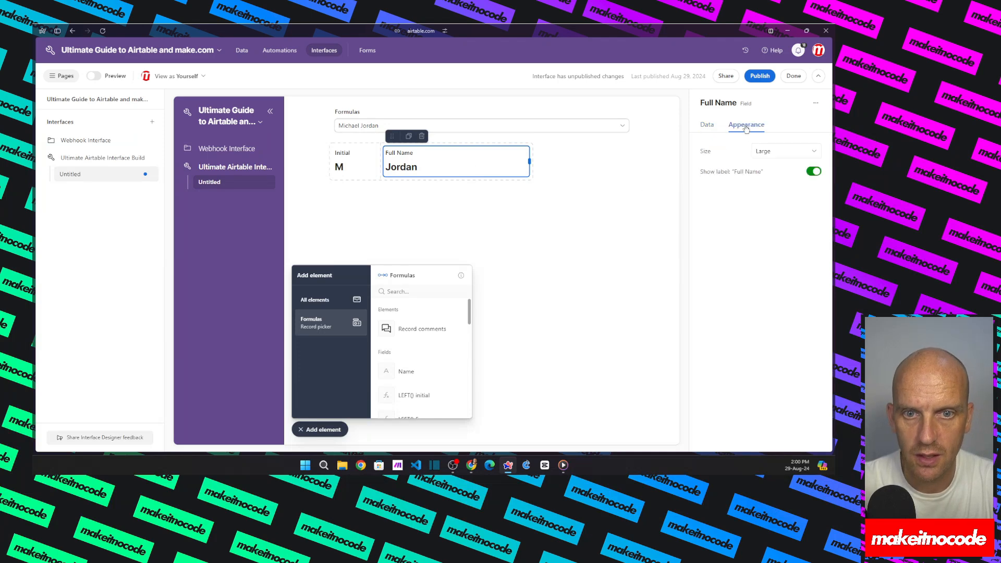
pyautogui.click(764, 103)
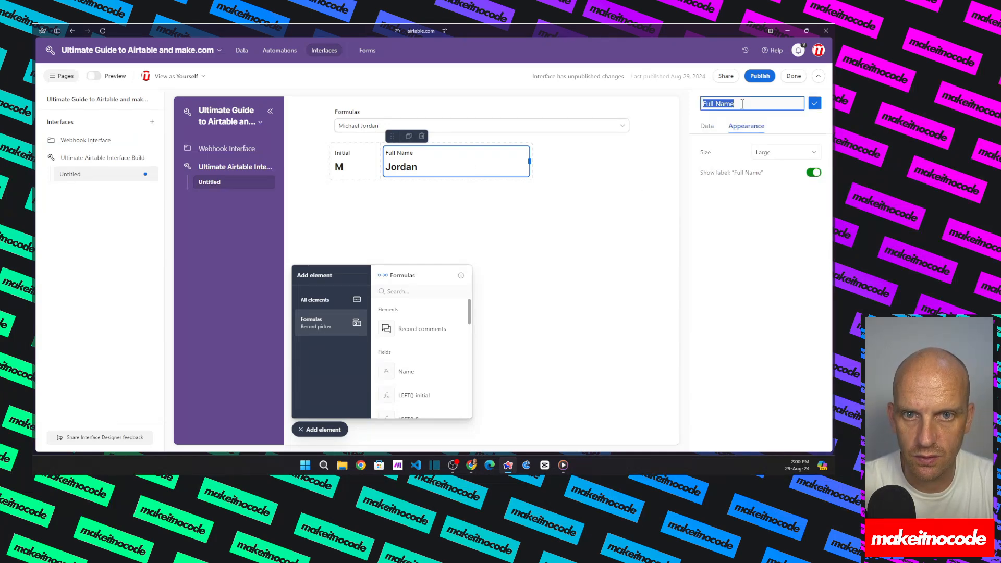
pyautogui.write('Famil')
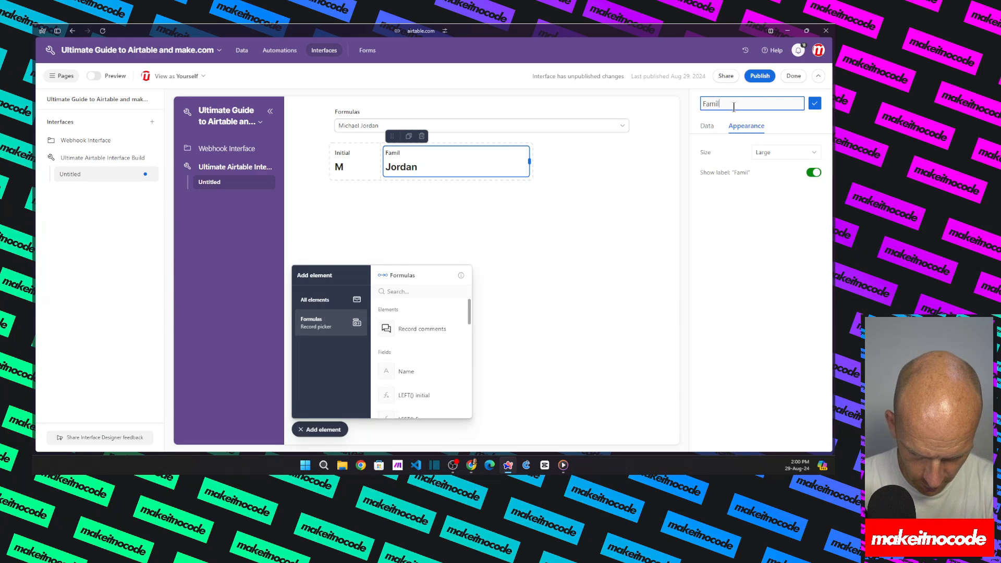
pyautogui.write('y N')
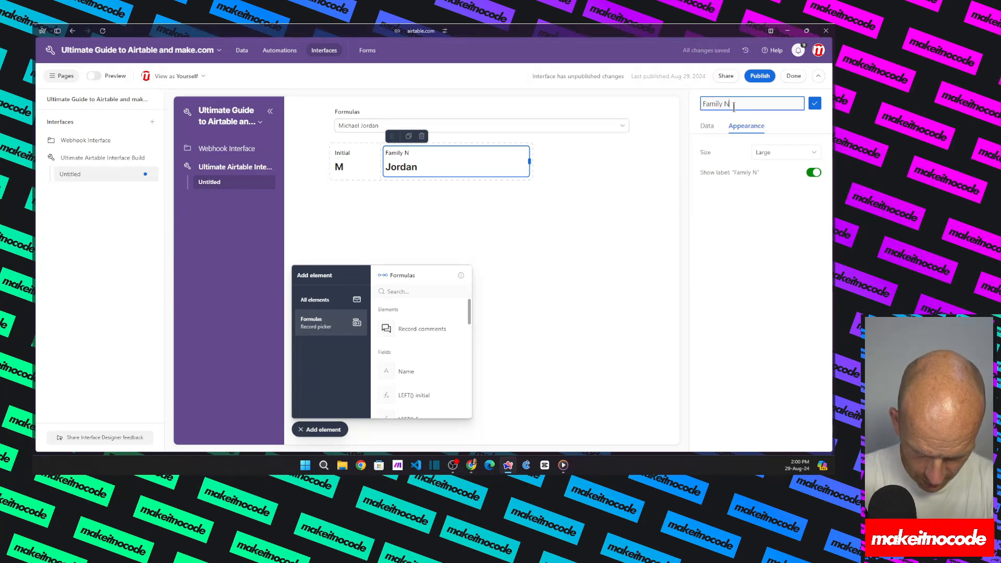
pyautogui.write('ame')
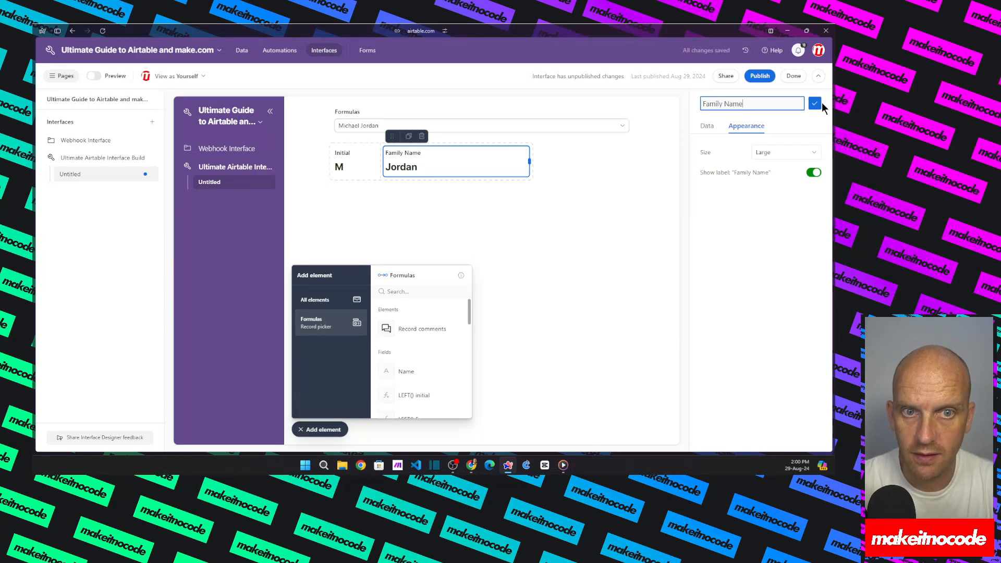
pyautogui.click(817, 103)
pyautogui.click(553, 200)
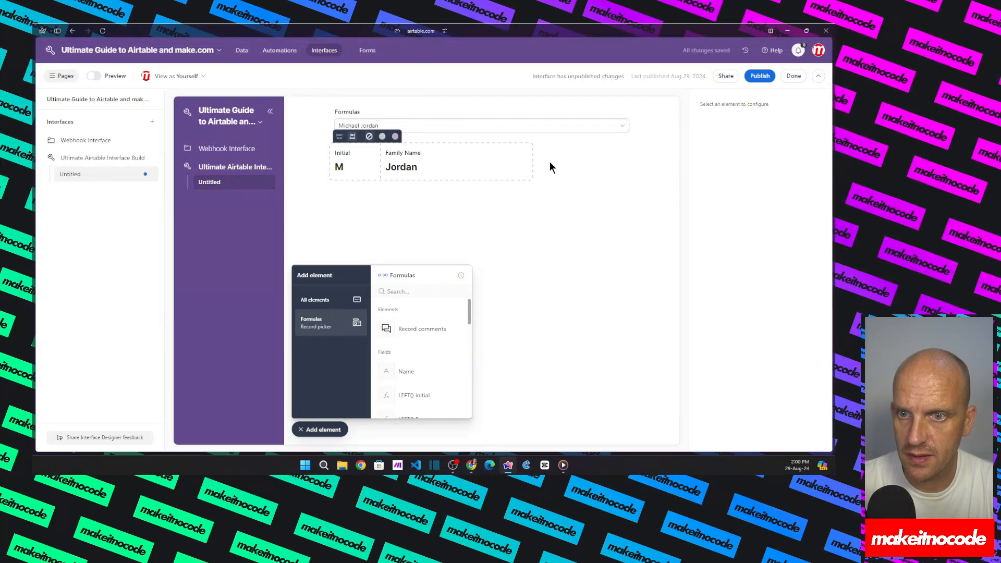
# Step: Add the record picker's Date field in the same row, directly after the Family Name element
pyautogui.scroll(-1, 404, 368)
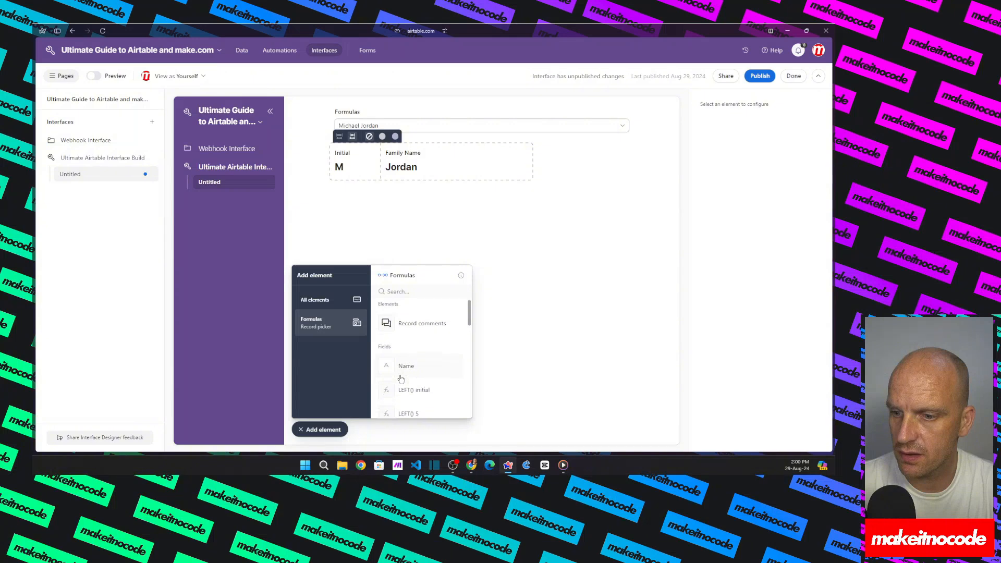
pyautogui.scroll(-5, 401, 378)
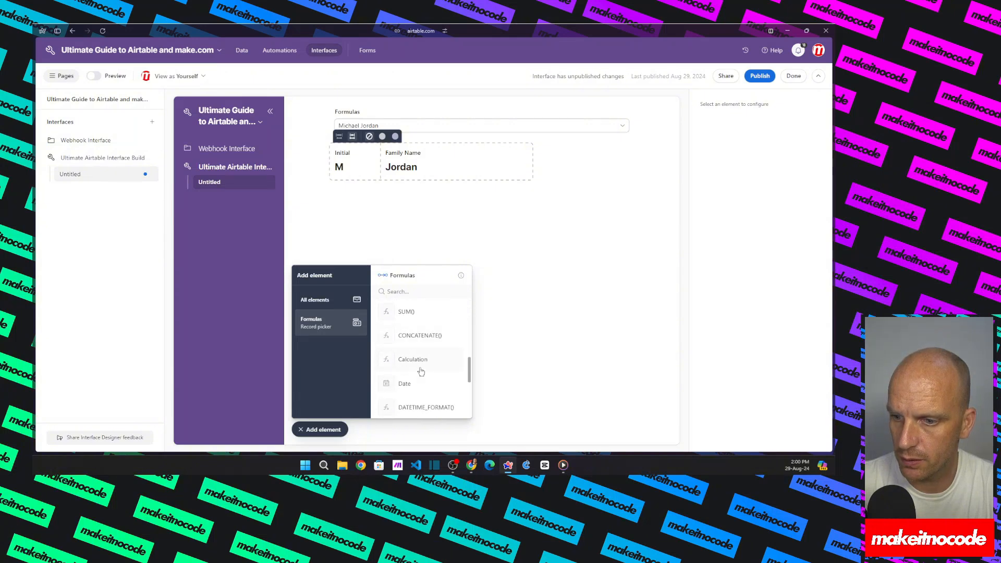
pyautogui.scroll(-2, 421, 372)
pyautogui.click(425, 358)
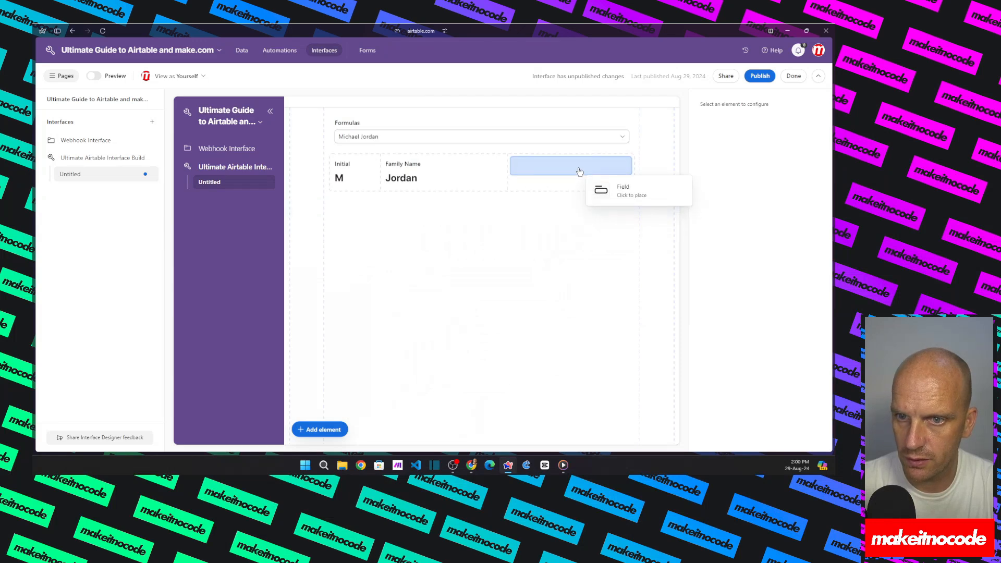
pyautogui.click(580, 172)
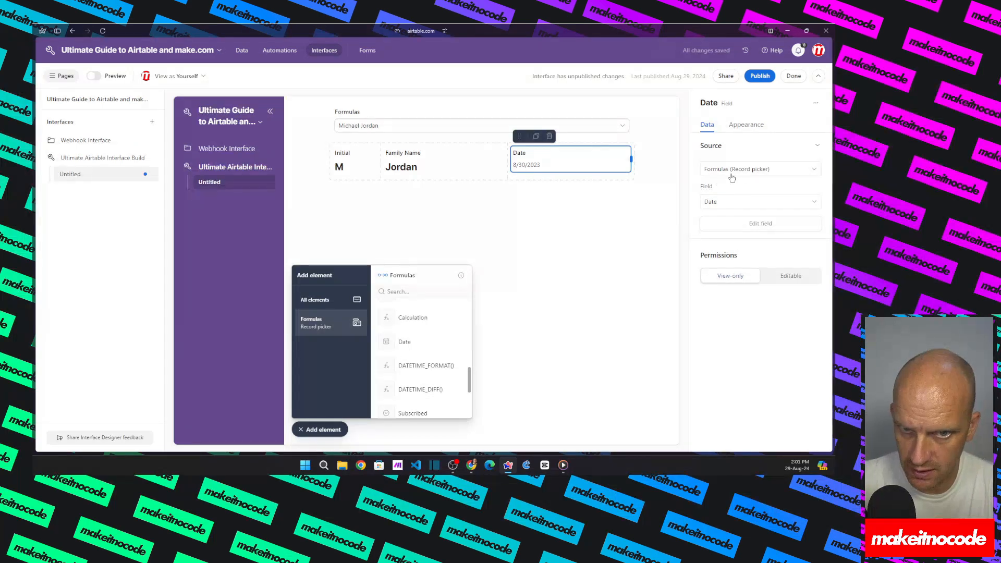
# Step: Switch the Date element's source field to DATETIME_FORMAT() and set its size to Large
pyautogui.click(746, 202)
pyautogui.scroll(1, 735, 245)
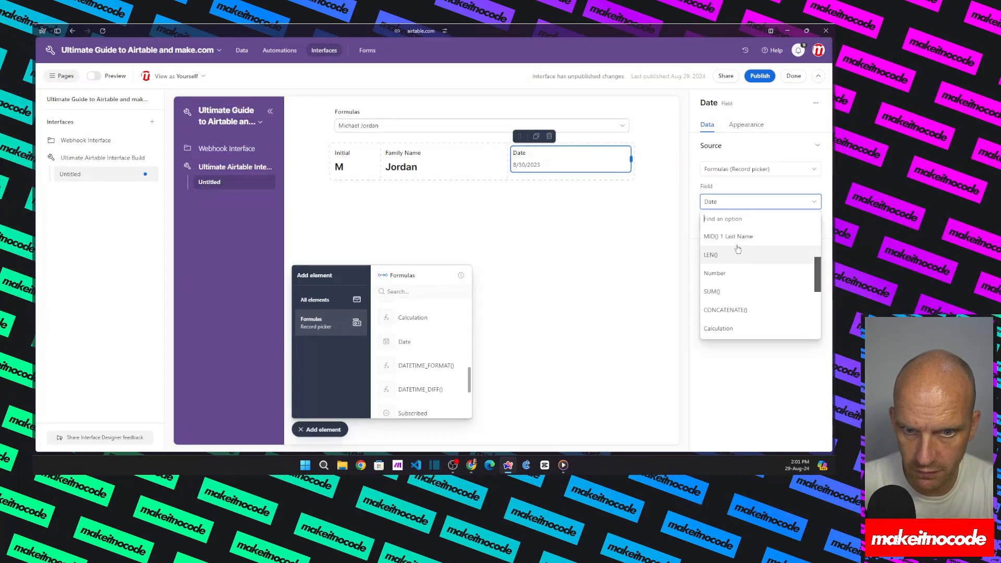
pyautogui.scroll(-3, 736, 244)
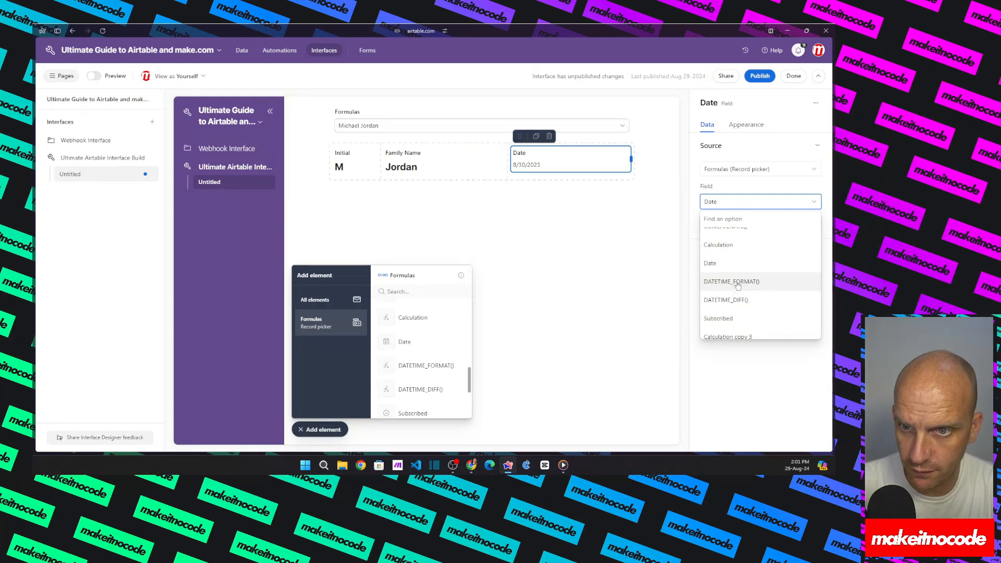
pyautogui.click(737, 283)
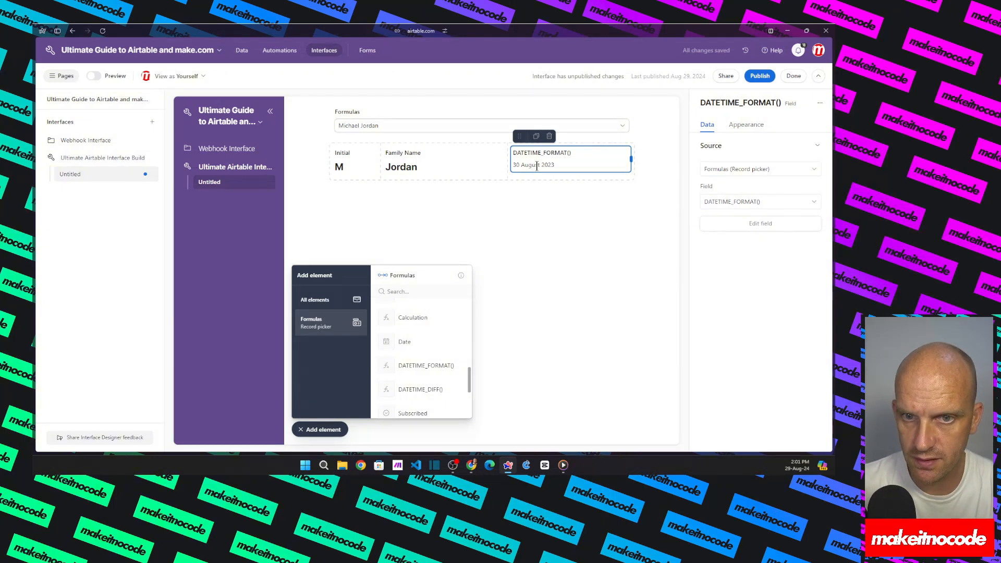
pyautogui.click(745, 127)
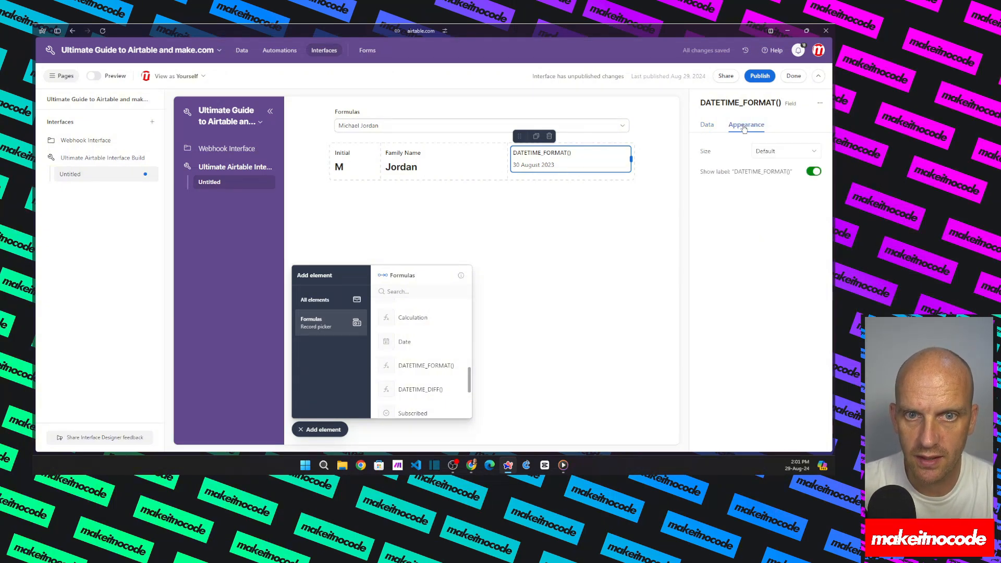
pyautogui.click(775, 151)
pyautogui.click(725, 209)
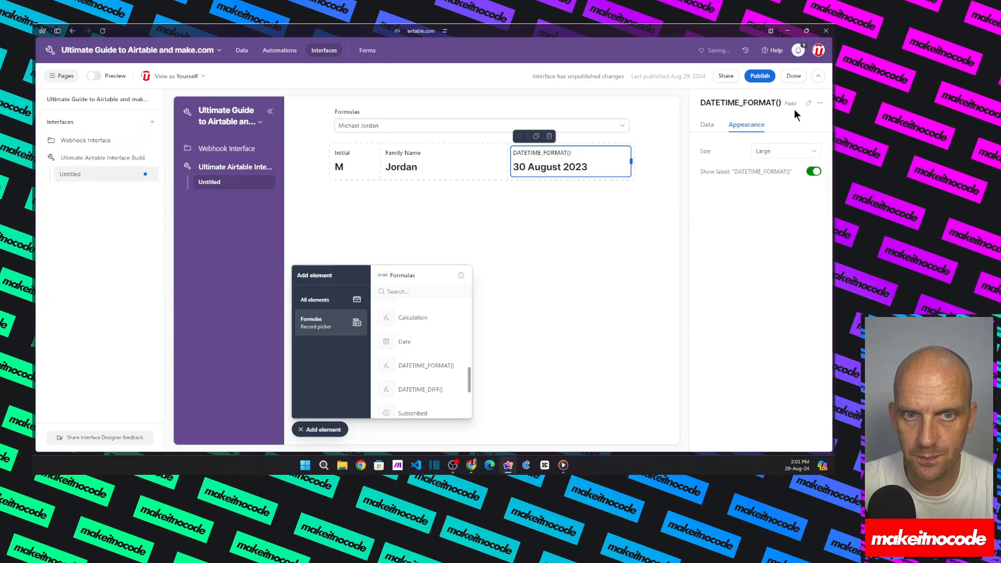
# Step: Rename the DATETIME_FORMAT() element to "UK Date Format"
pyautogui.click(793, 107)
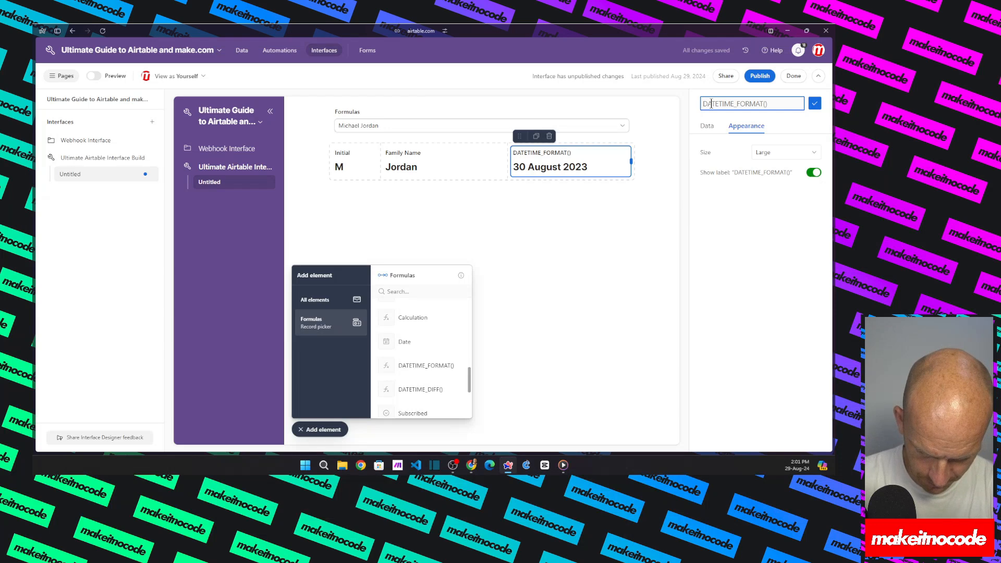
pyautogui.hotkey('ctrl', 'a')
pyautogui.write('UK Date ')
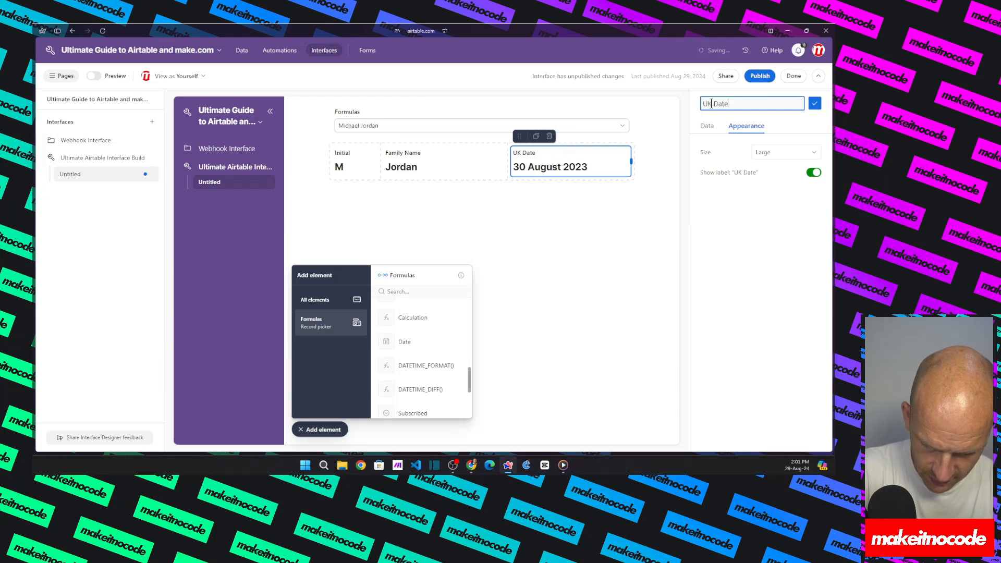
pyautogui.write('For')
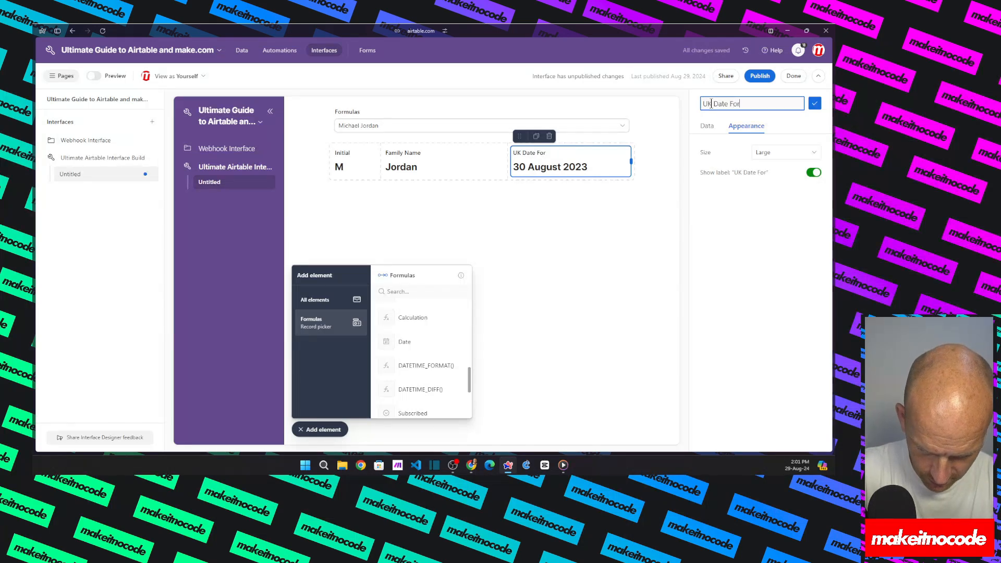
pyautogui.write('mat')
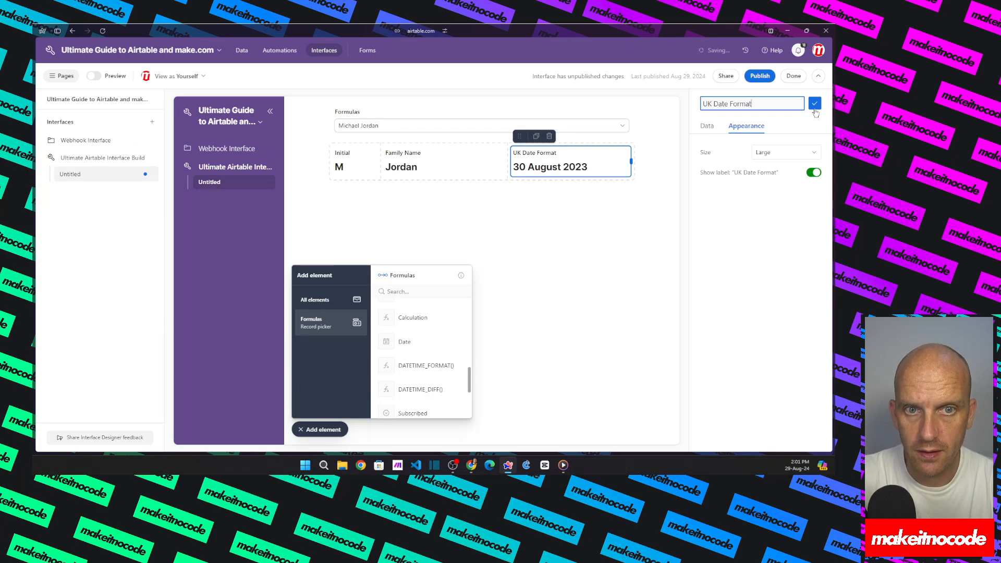
pyautogui.click(816, 105)
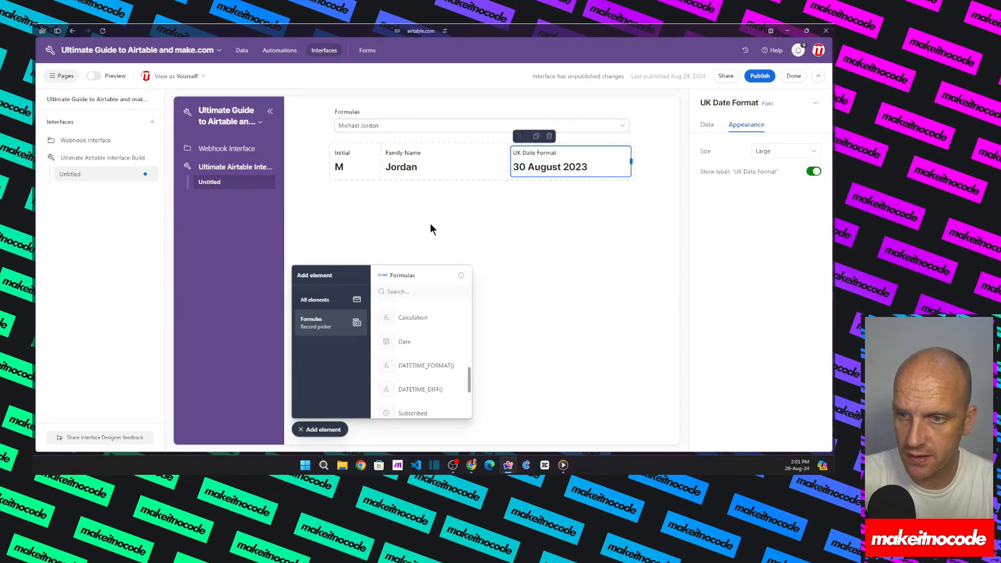
# Step: Finish editing the interface, open the base's data, and look across the columns of the Formulas table
pyautogui.click(319, 429)
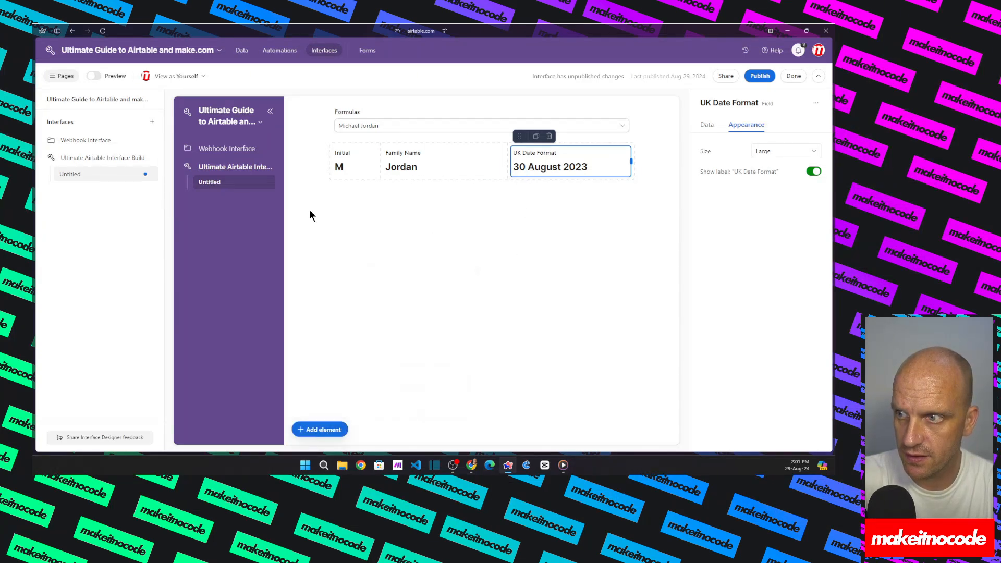
pyautogui.click(788, 78)
pyautogui.click(107, 62)
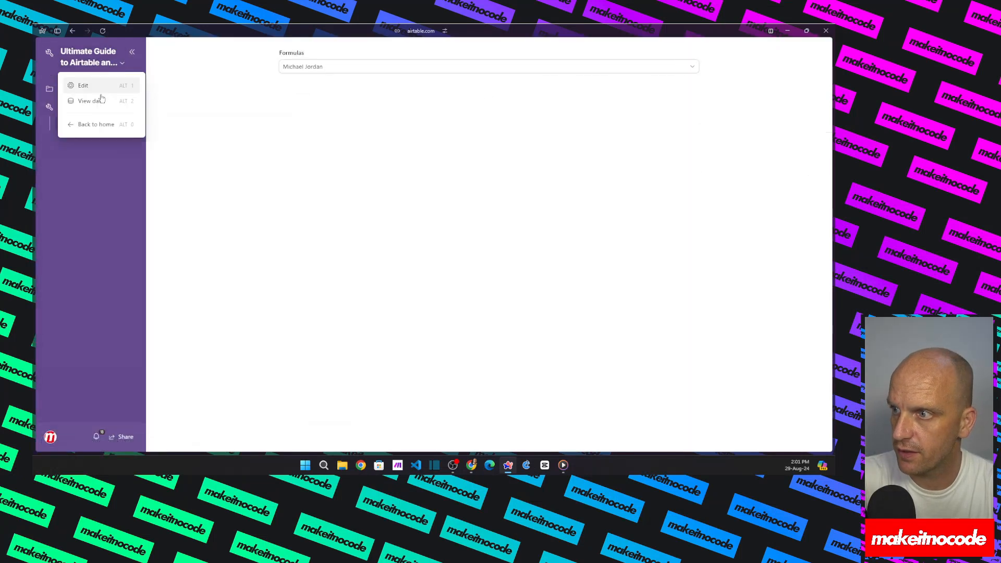
pyautogui.click(97, 102)
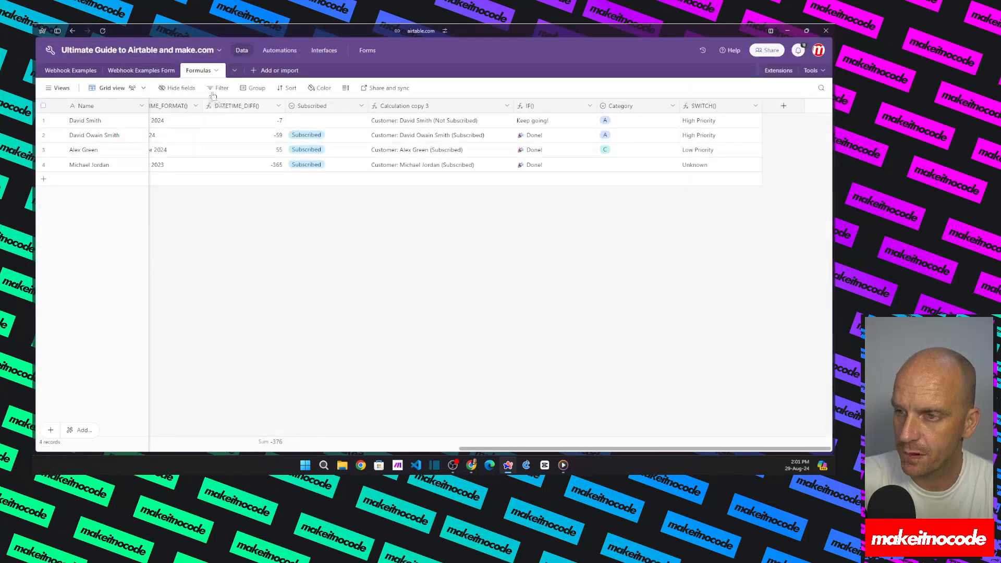
pyautogui.hscroll(-10, 179, 134)
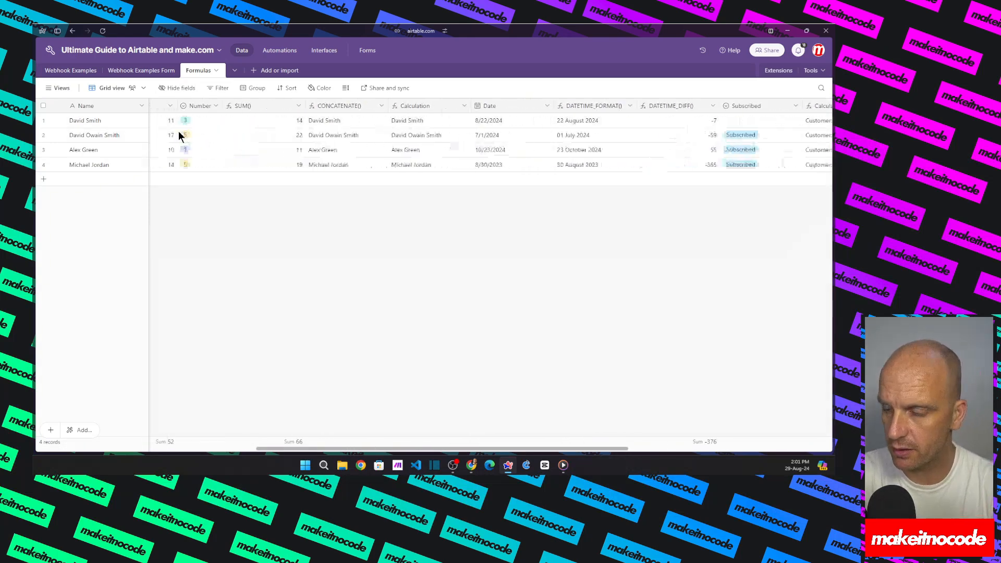
pyautogui.hscroll(10, 179, 134)
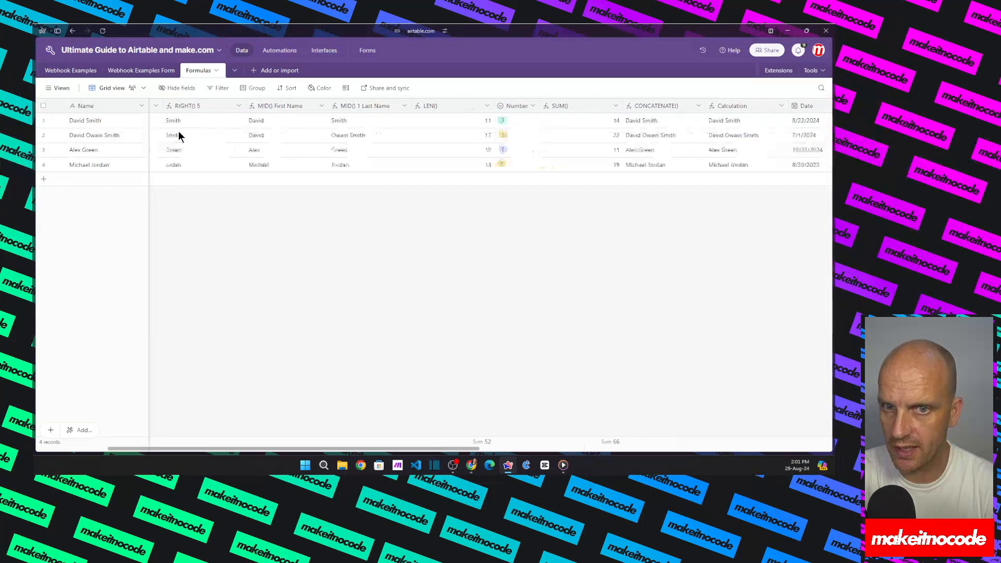
pyautogui.hscroll(8, 178, 135)
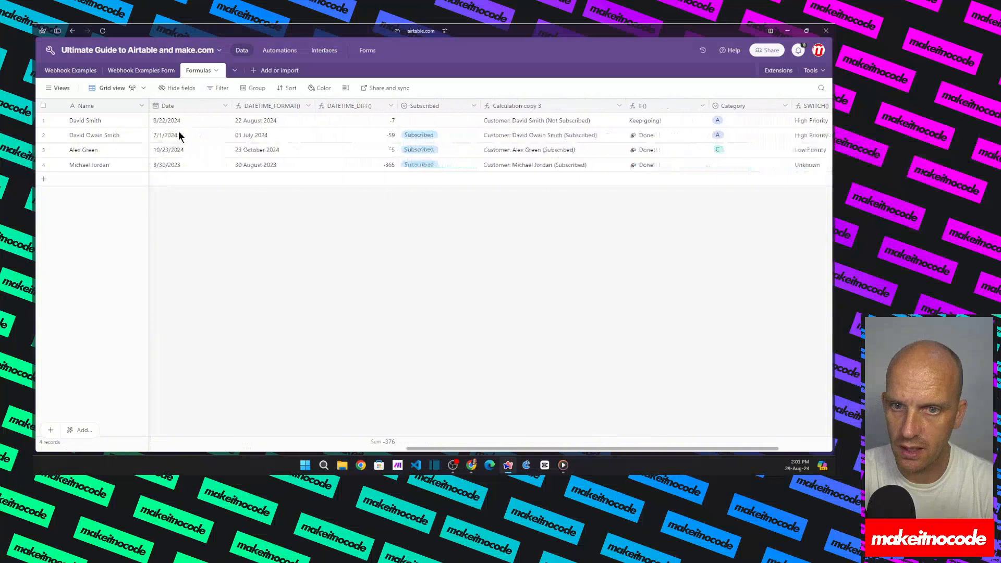
# Step: Open the base's interface and choose the first listed record in the Formulas record picker
pyautogui.hscroll(3, 179, 136)
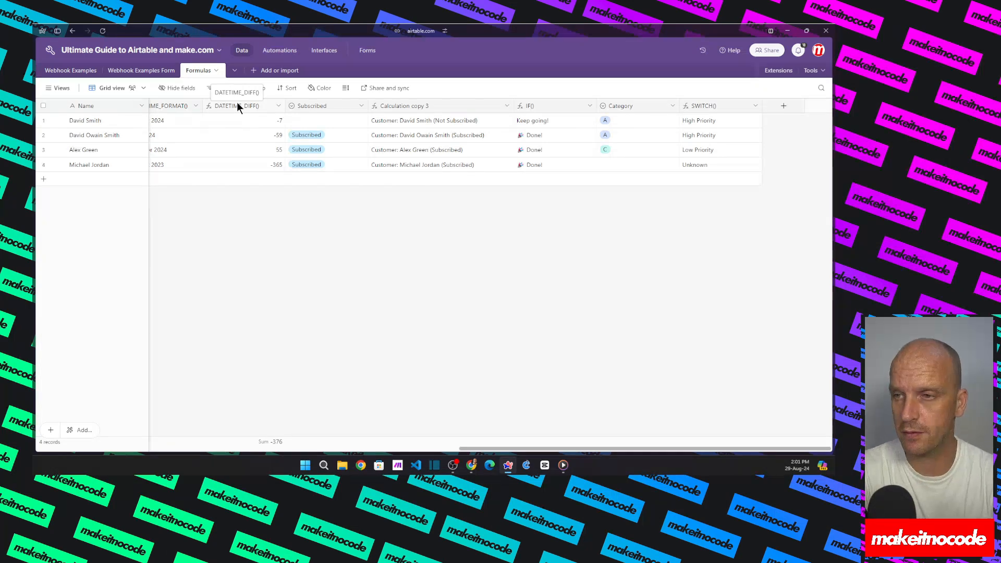
pyautogui.click(324, 50)
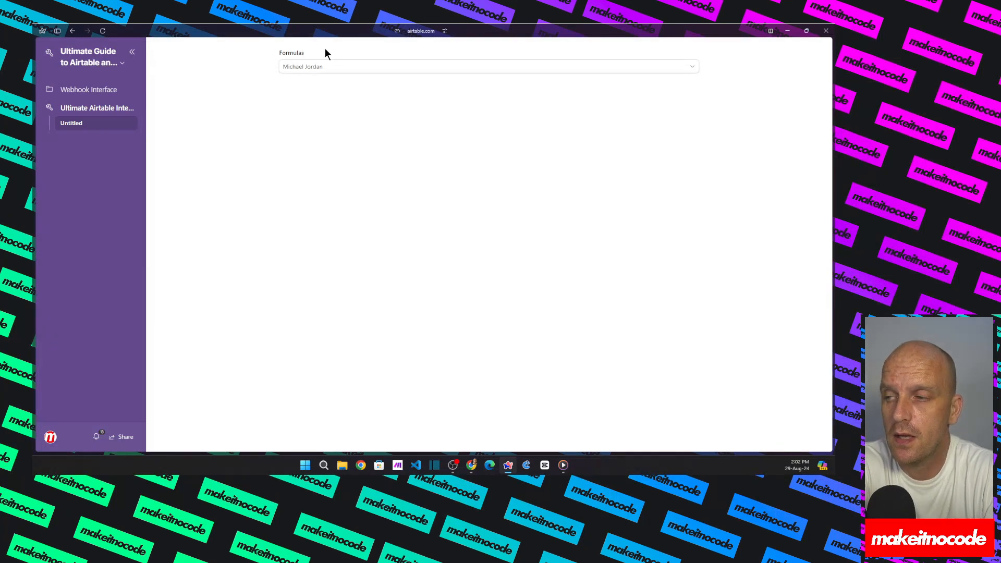
pyautogui.click(569, 66)
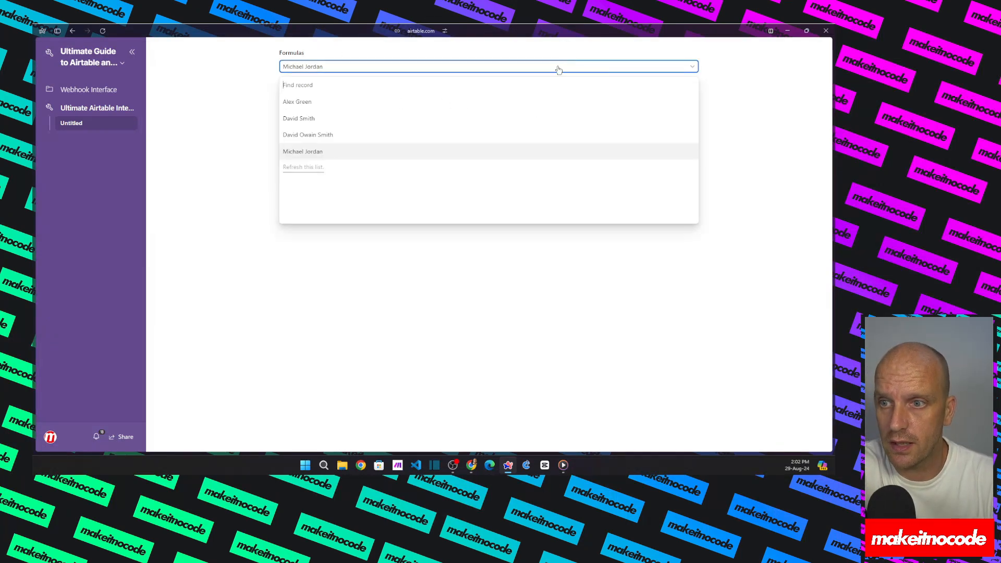
pyautogui.click(320, 104)
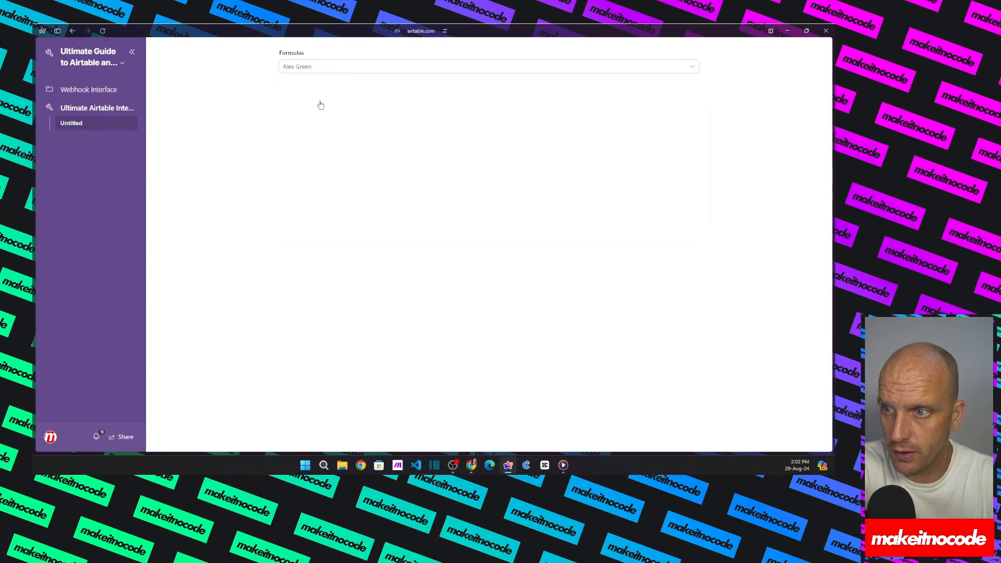
# Step: Reopen the interface for editing and add the record picker's Subscribed field in a new row beneath Initial
pyautogui.click(112, 60)
pyautogui.click(83, 86)
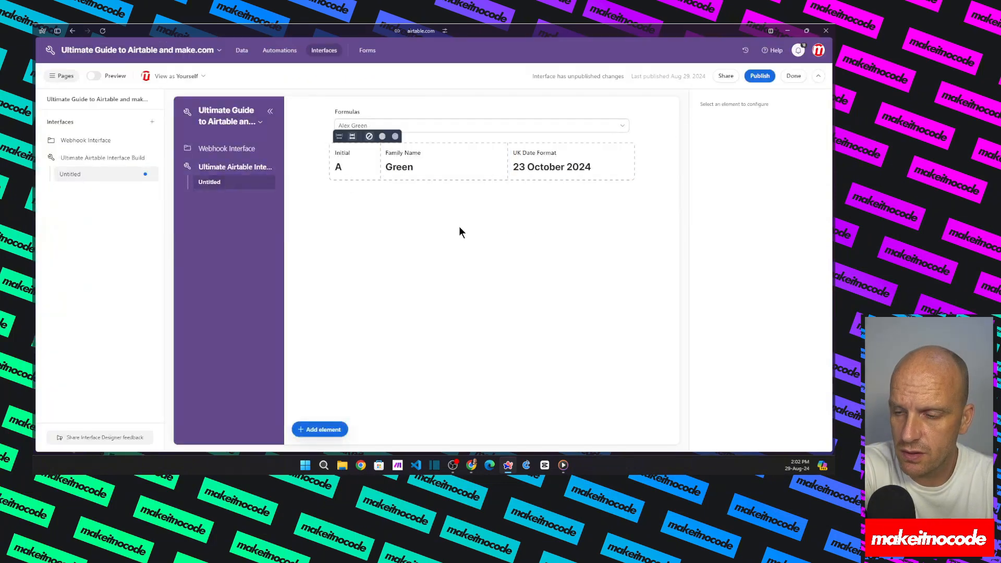
pyautogui.click(319, 429)
pyautogui.scroll(-10, 417, 375)
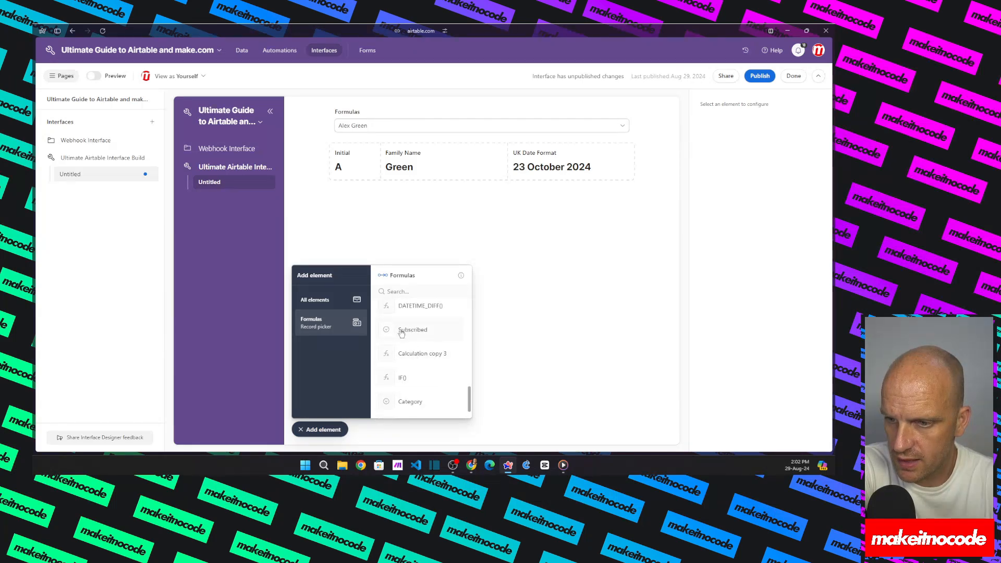
pyautogui.moveTo(404, 333); pyautogui.dragTo(349, 207)
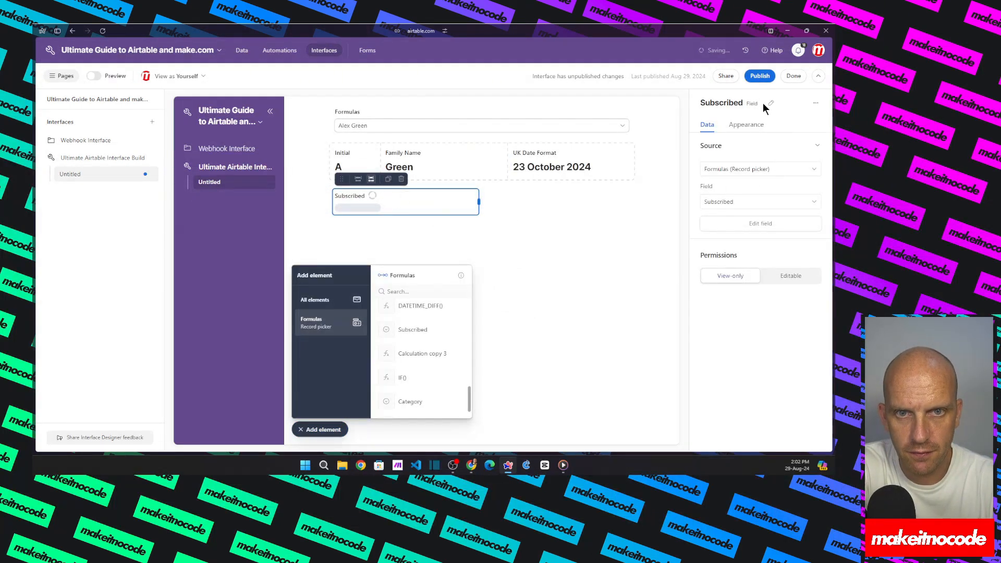
# Step: Set the Subscribed element's size to Large and hide its label
pyautogui.click(746, 125)
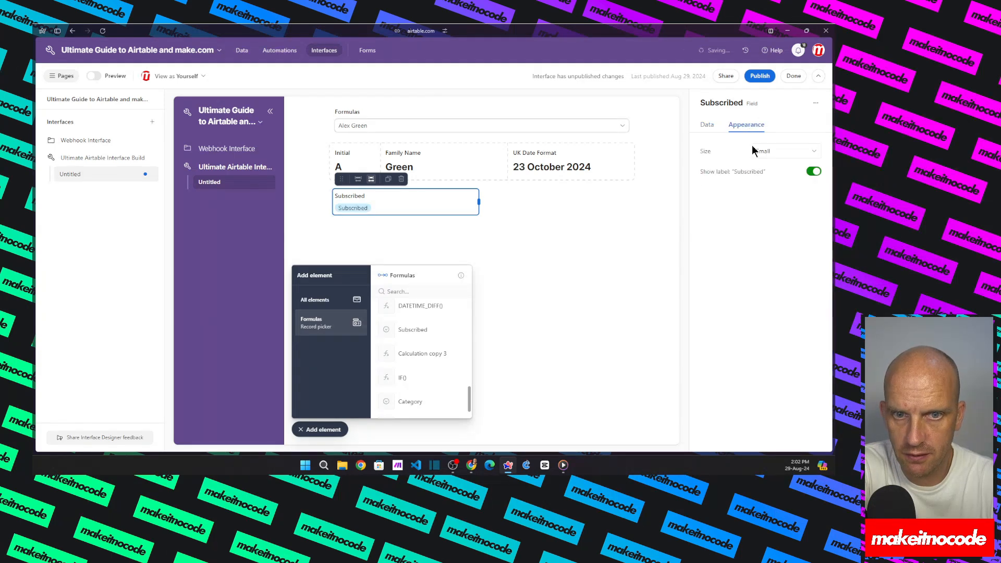
pyautogui.click(786, 152)
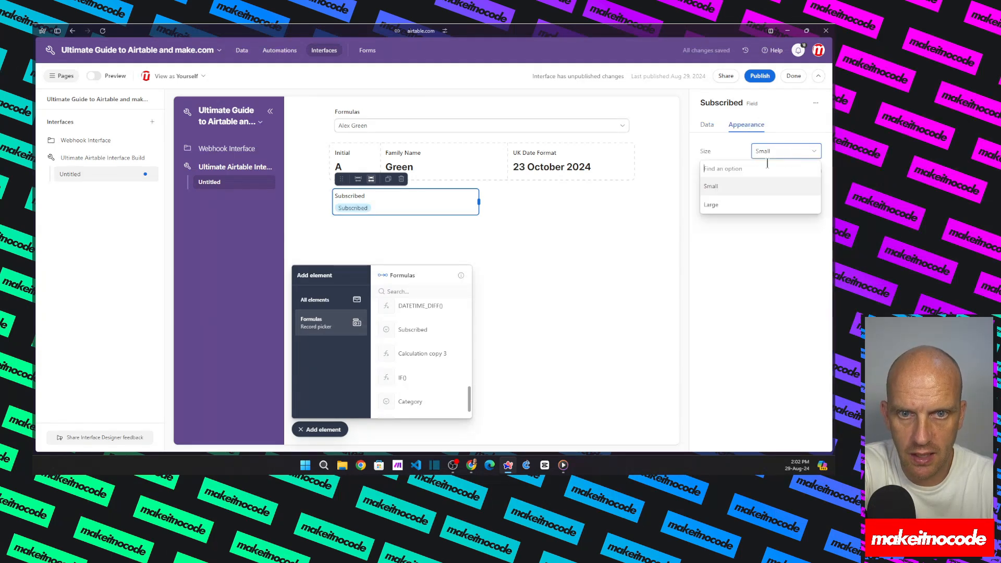
pyautogui.click(746, 203)
pyautogui.click(811, 172)
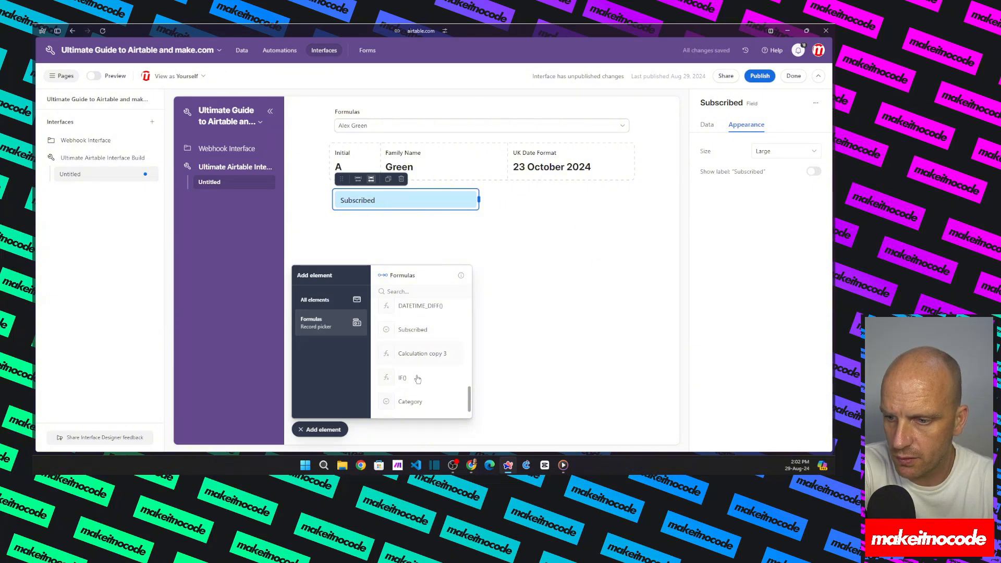
# Step: Add the Calculation copy 3 field directly after Subscribed in the same row and set its size to Large
pyautogui.scroll(-1, 412, 368)
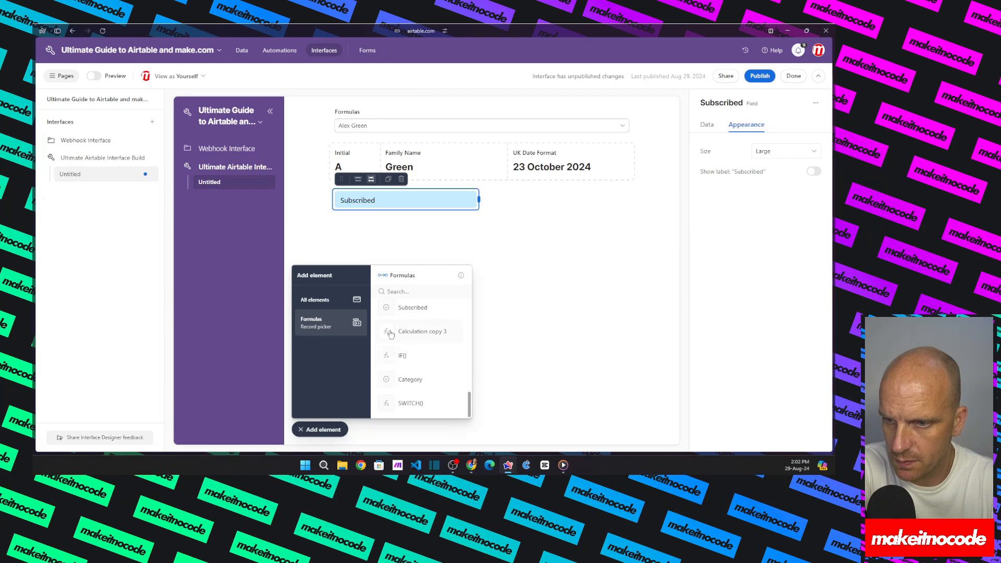
pyautogui.click(393, 356)
pyautogui.click(524, 205)
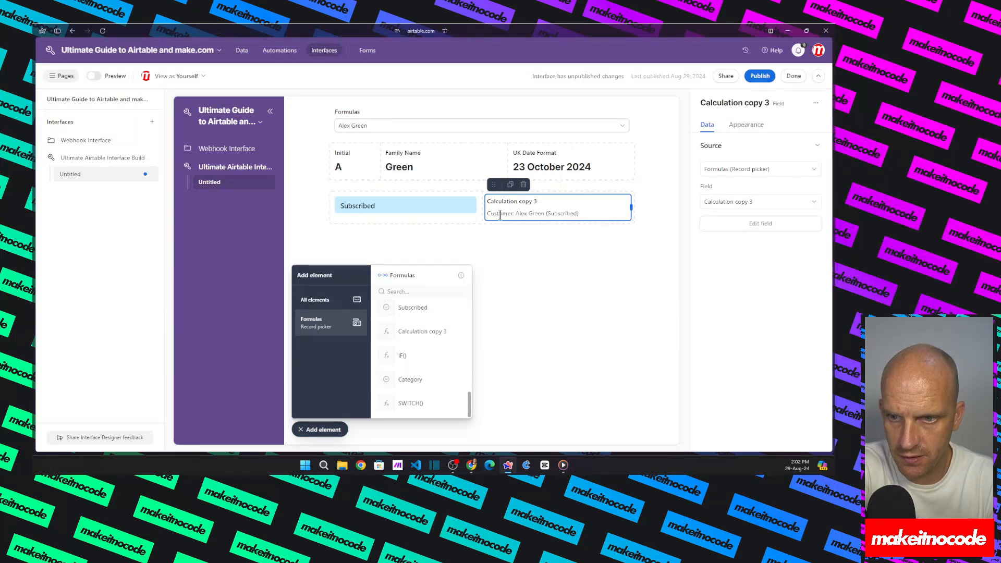
pyautogui.click(744, 127)
pyautogui.click(776, 154)
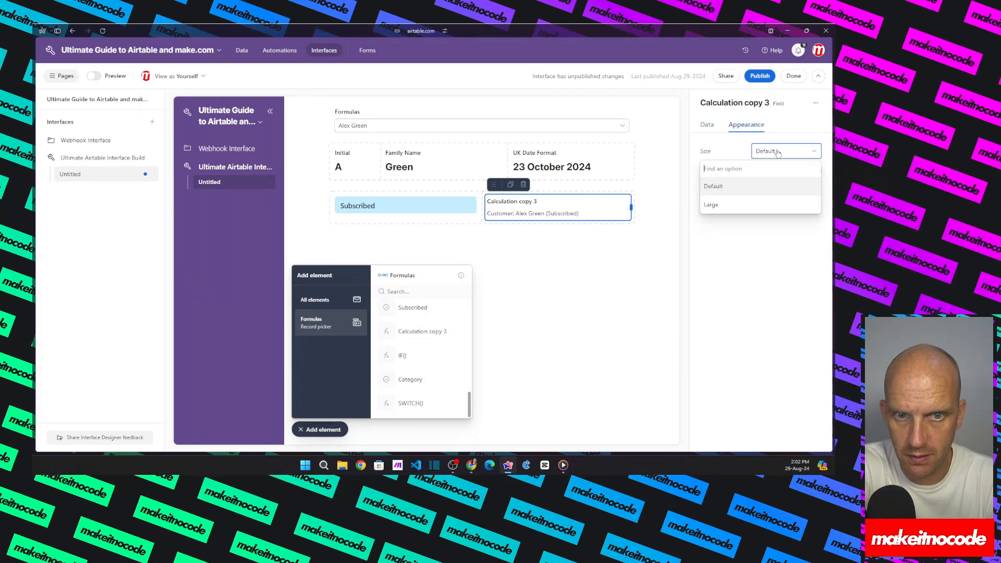
pyautogui.click(718, 209)
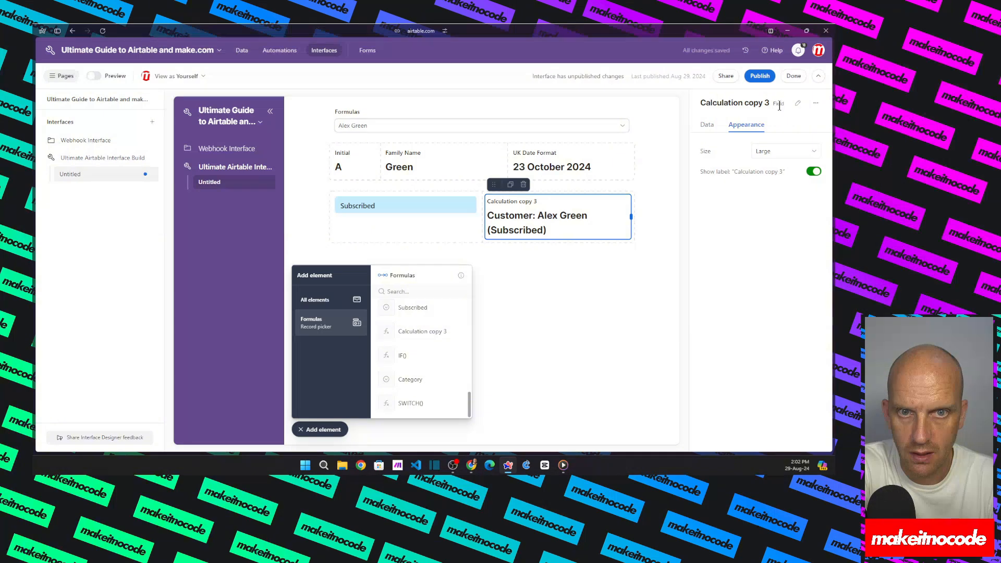
# Step: Rename the Calculation copy 3 element to "Name and Status"
pyautogui.click(798, 104)
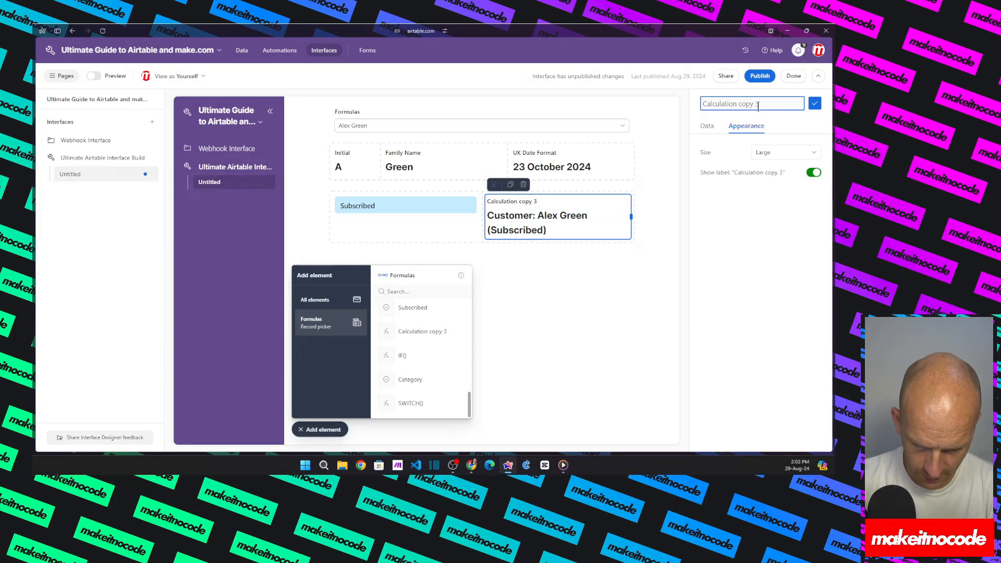
pyautogui.write('Name an')
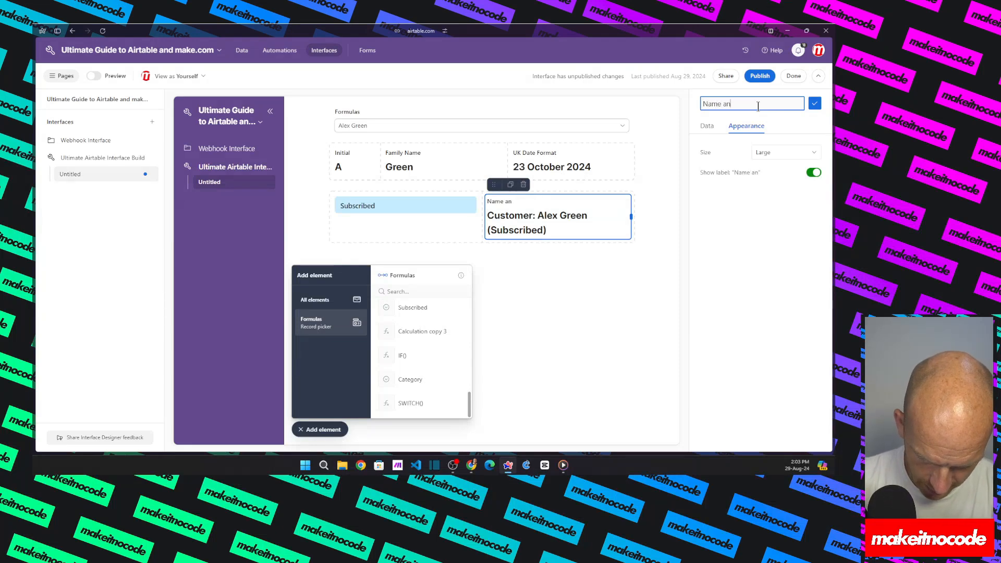
pyautogui.write('d Staus')
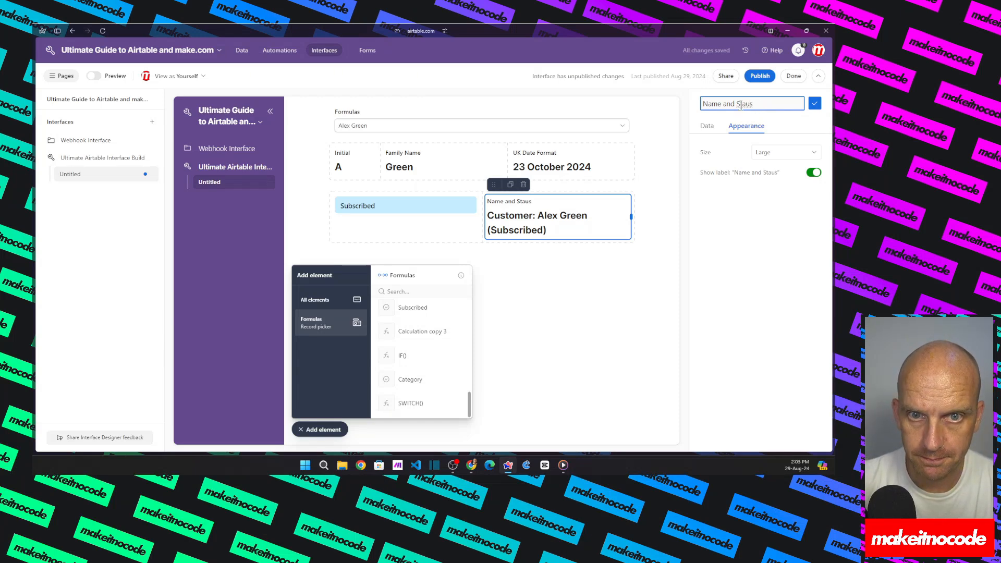
pyautogui.click(745, 103)
pyautogui.write('t')
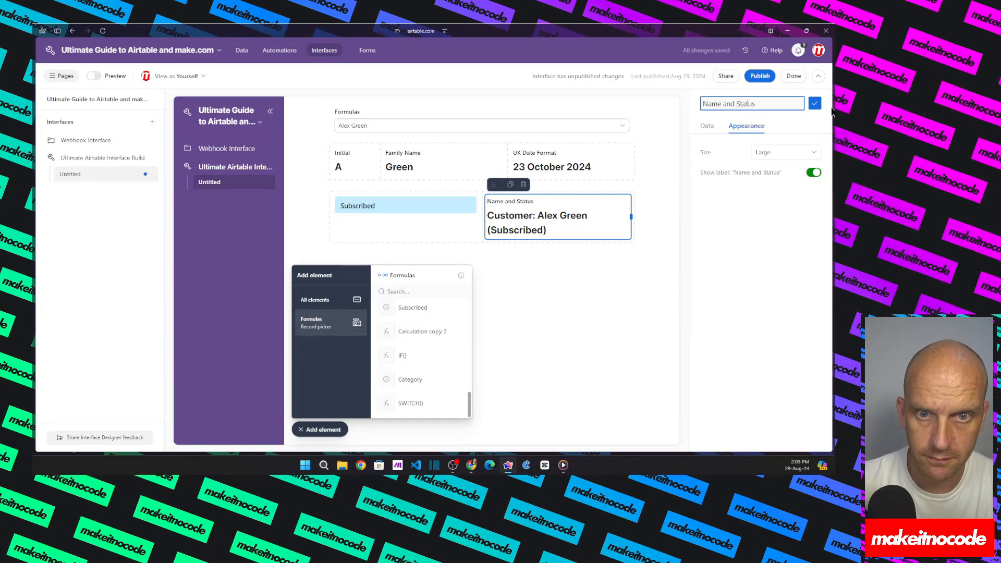
pyautogui.click(815, 103)
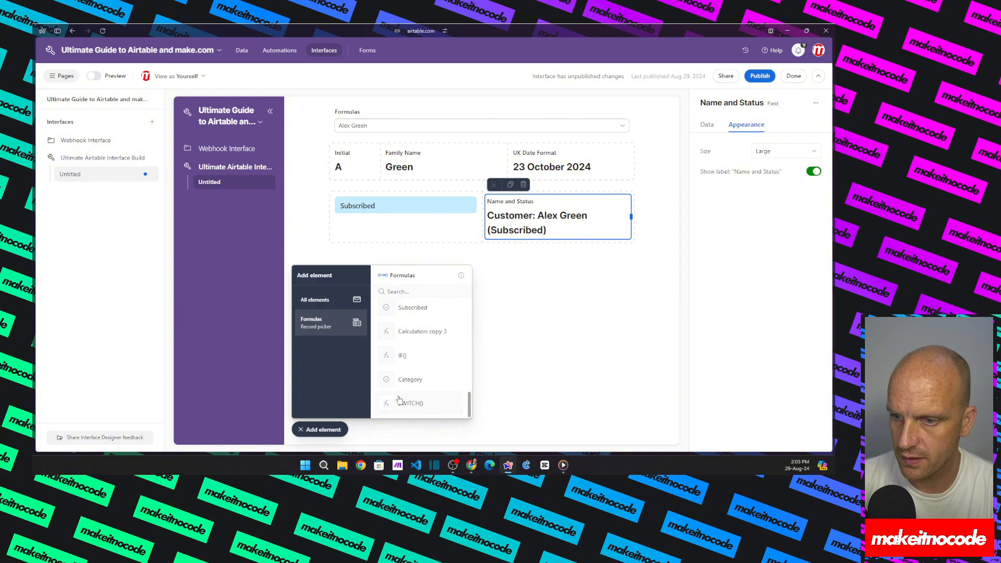
# Step: Add the record picker's IF() field in a new row beneath Subscribed and select the new element
pyautogui.click(388, 360)
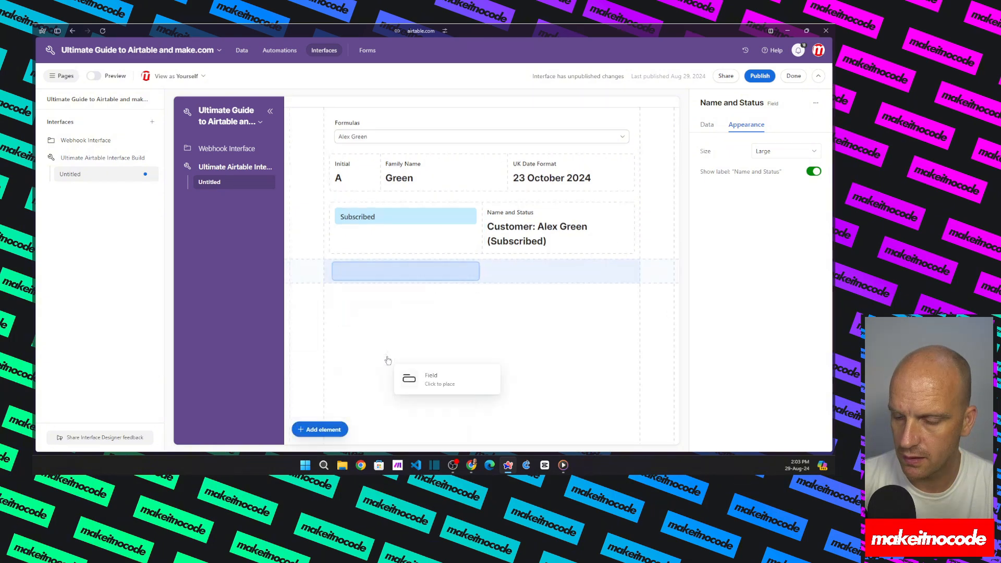
pyautogui.click(391, 272)
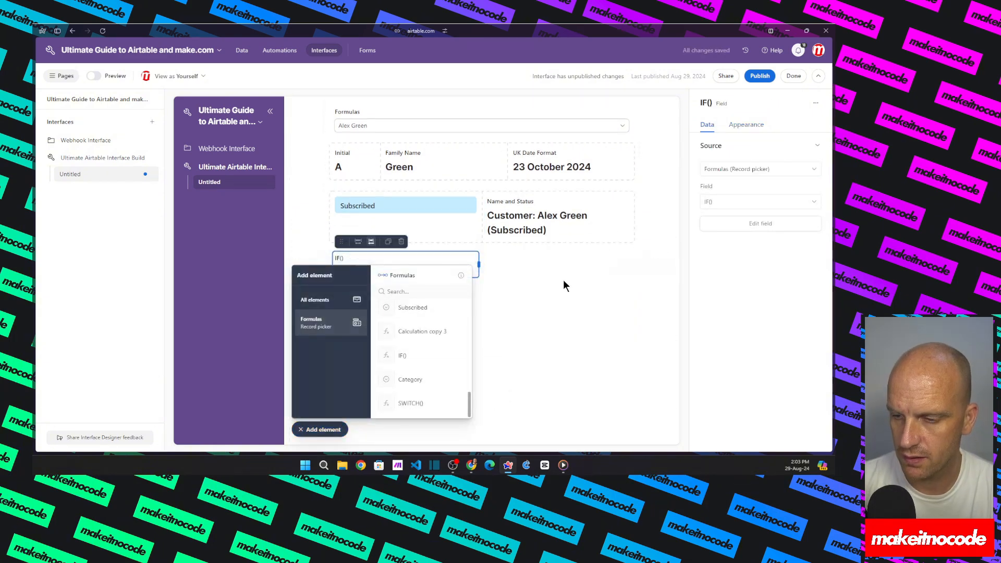
pyautogui.click(550, 305)
pyautogui.click(329, 429)
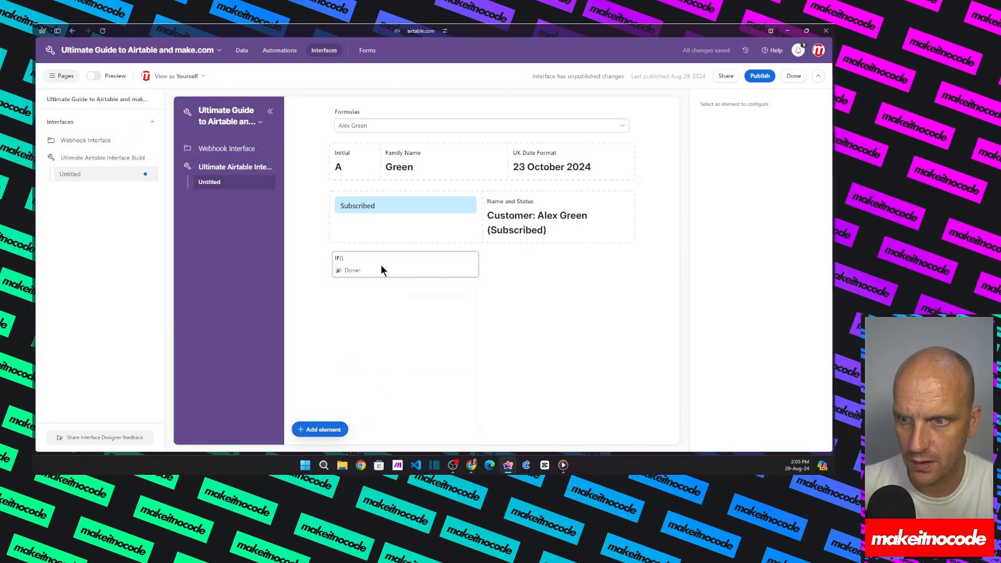
pyautogui.click(368, 267)
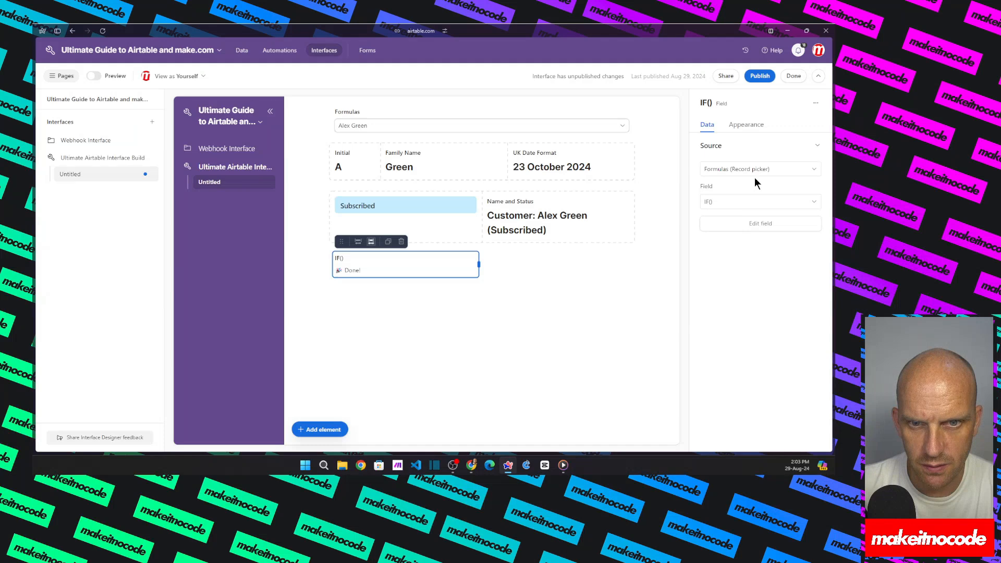
# Step: Try SWITCH() and then Category as the IF() element's source field
pyautogui.click(760, 201)
pyautogui.scroll(-3, 737, 291)
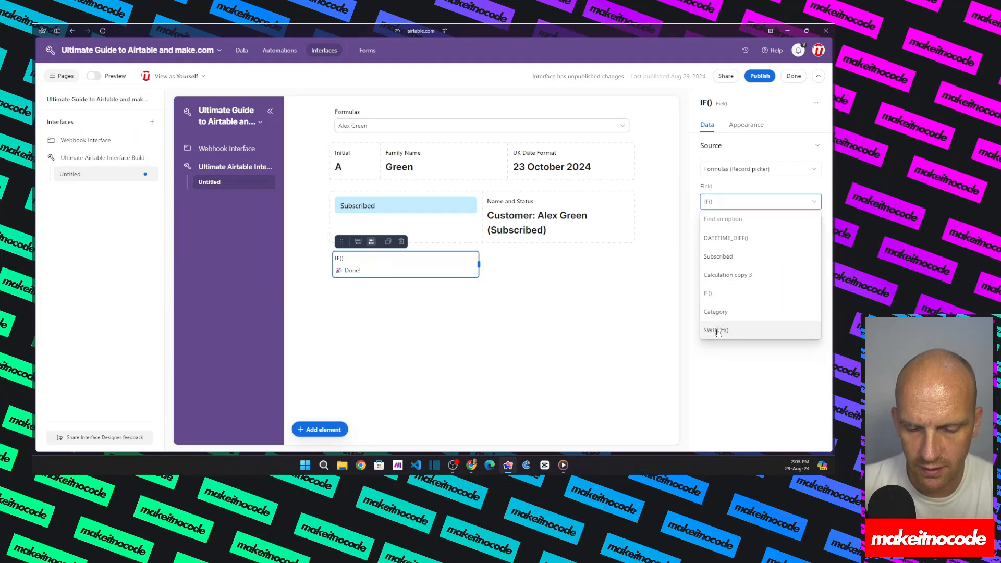
pyautogui.click(717, 330)
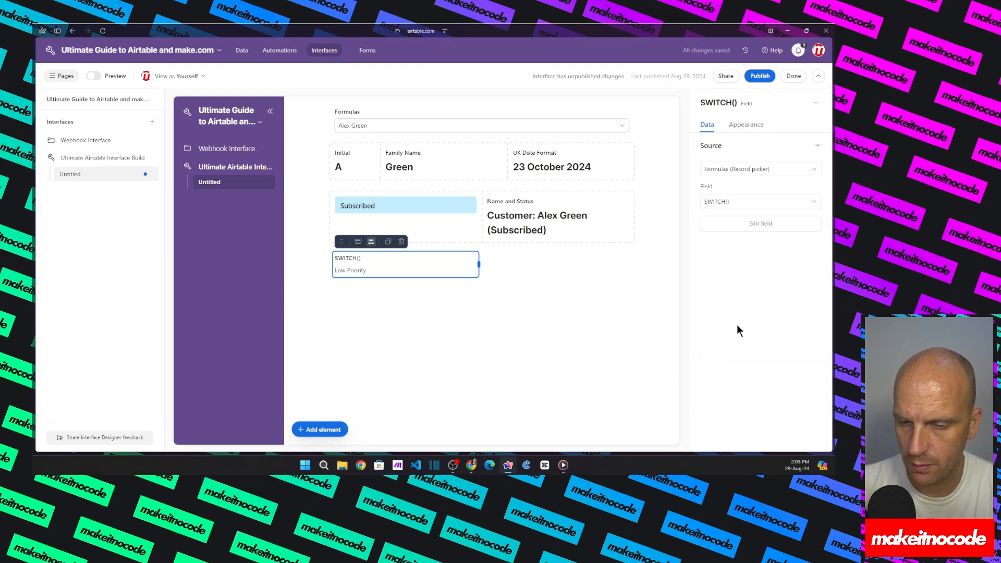
pyautogui.click(737, 203)
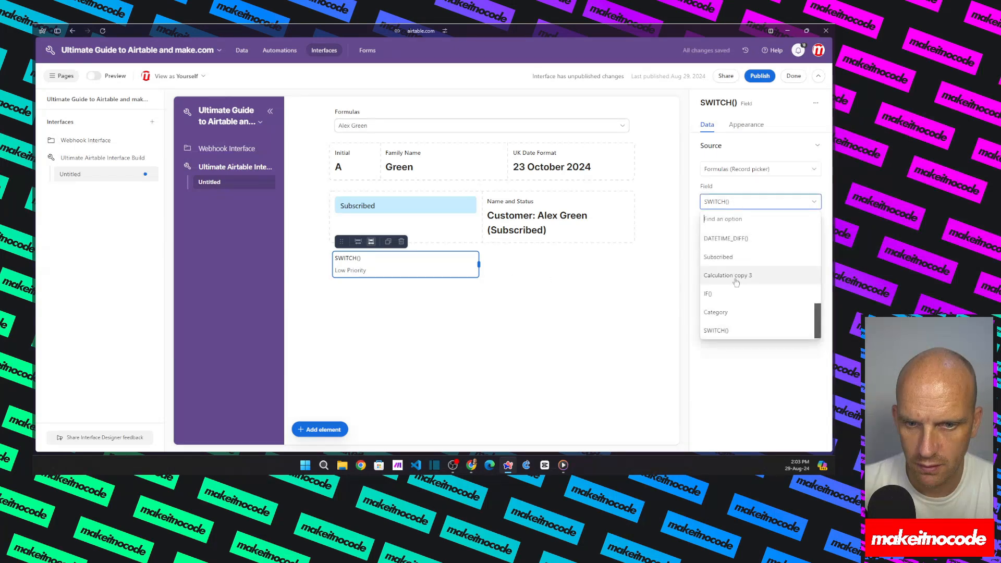
pyautogui.click(724, 313)
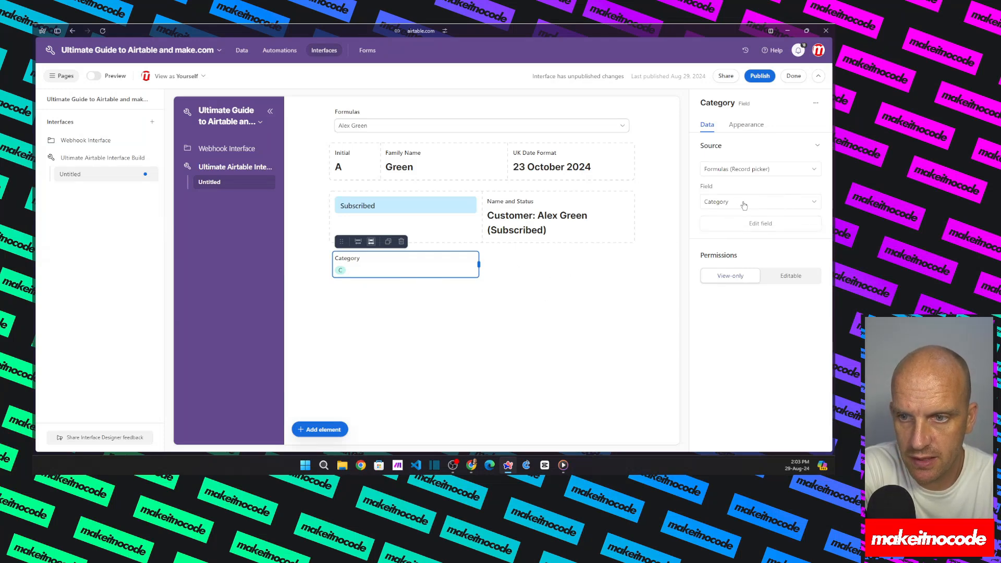
# Step: Move the Category element into the Subscribed row after Name and Status, and switch its source field to SWITCH()
pyautogui.hotkey('ctrl', 'a')
pyautogui.moveTo(524, 259); pyautogui.dragTo(444, 266)
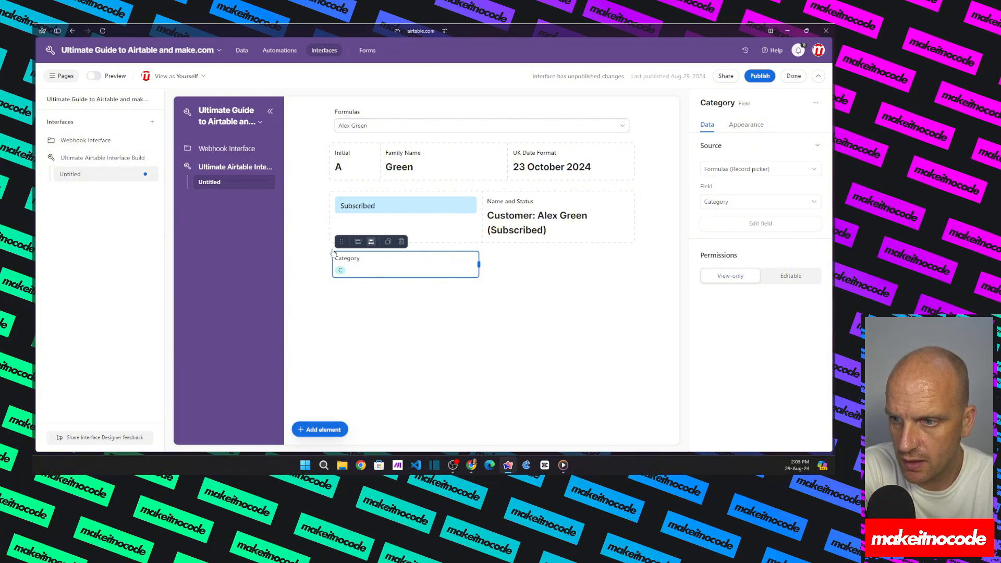
pyautogui.moveTo(342, 242); pyautogui.dragTo(626, 208)
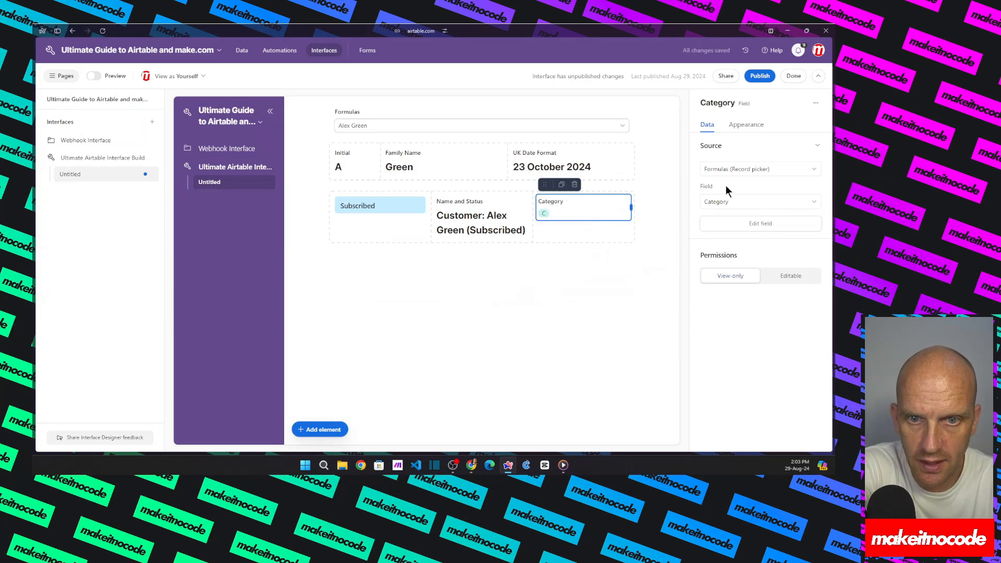
pyautogui.click(735, 204)
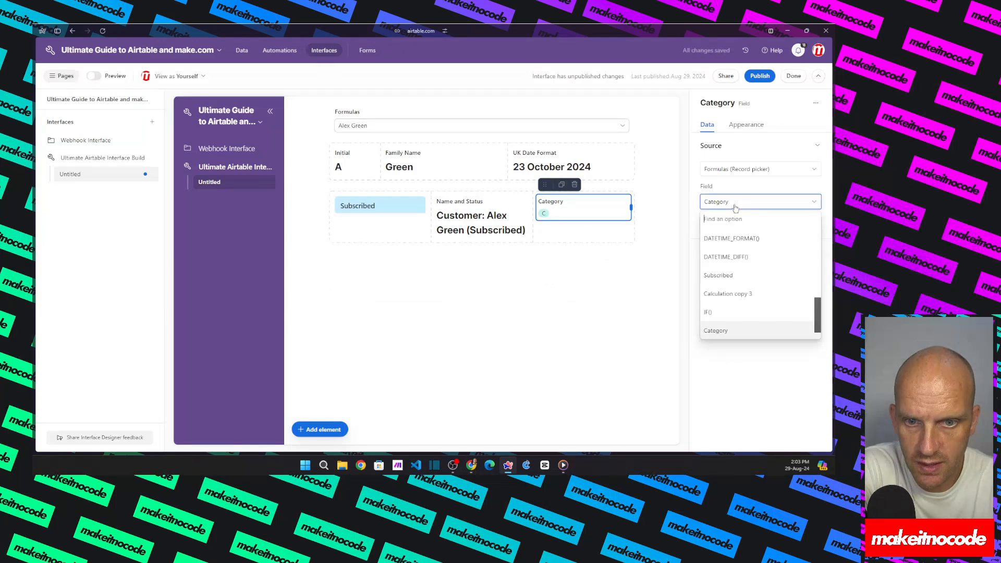
pyautogui.scroll(-3, 719, 318)
pyautogui.click(715, 330)
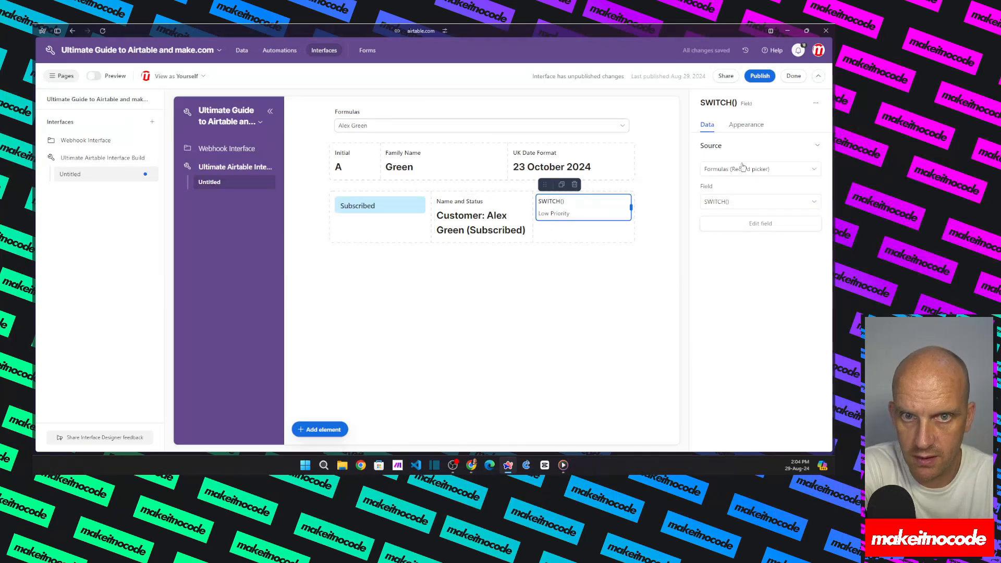
# Step: Publish the Ultimate Airtable Interface Build interface and check the record picker's list on the published page
pyautogui.click(760, 76)
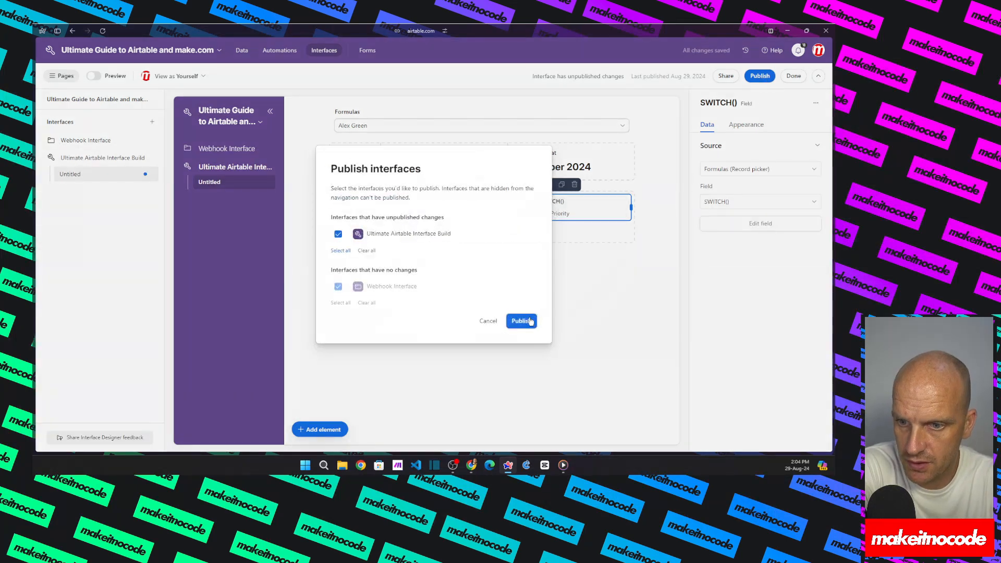
pyautogui.click(531, 320)
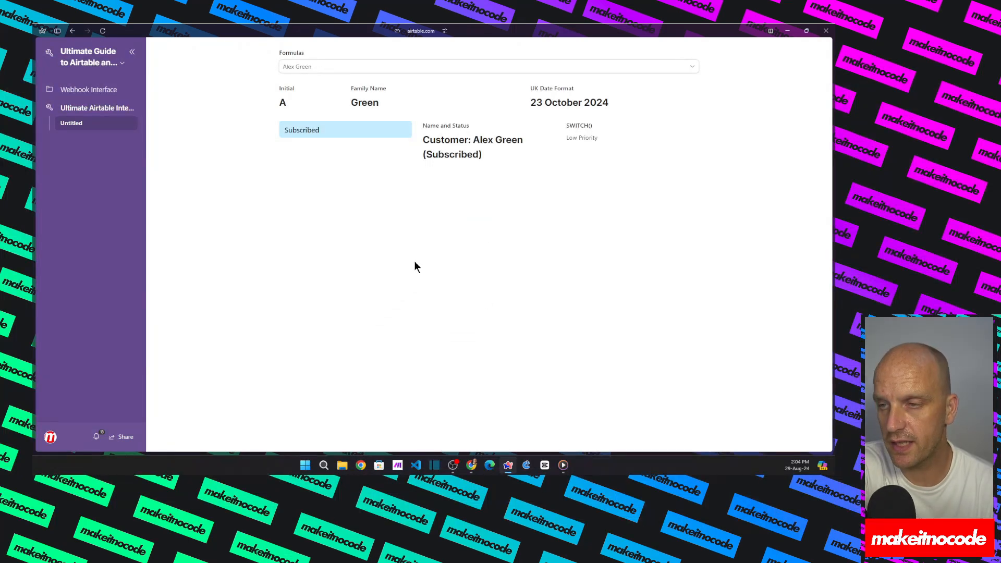
pyautogui.click(692, 68)
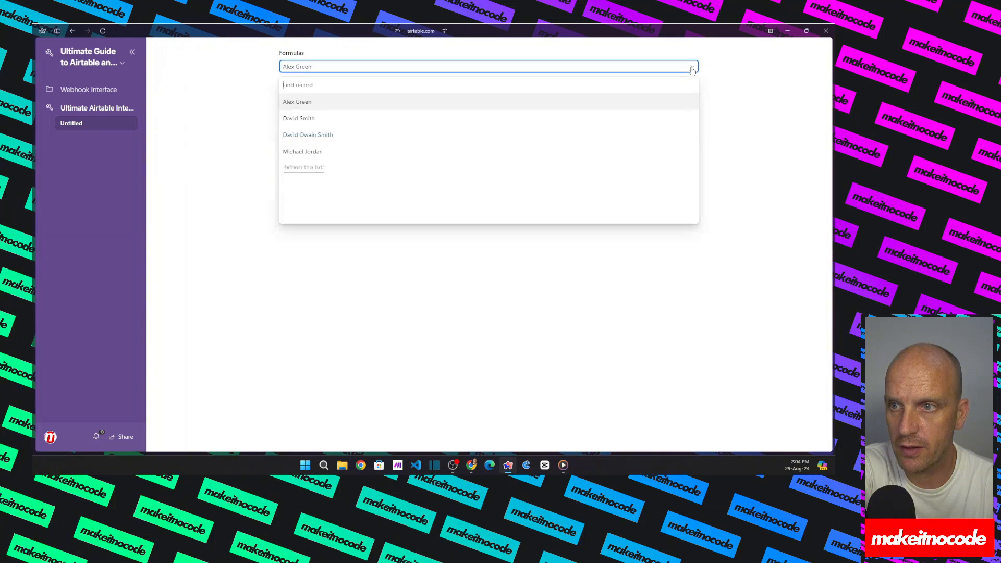
pyautogui.click(719, 102)
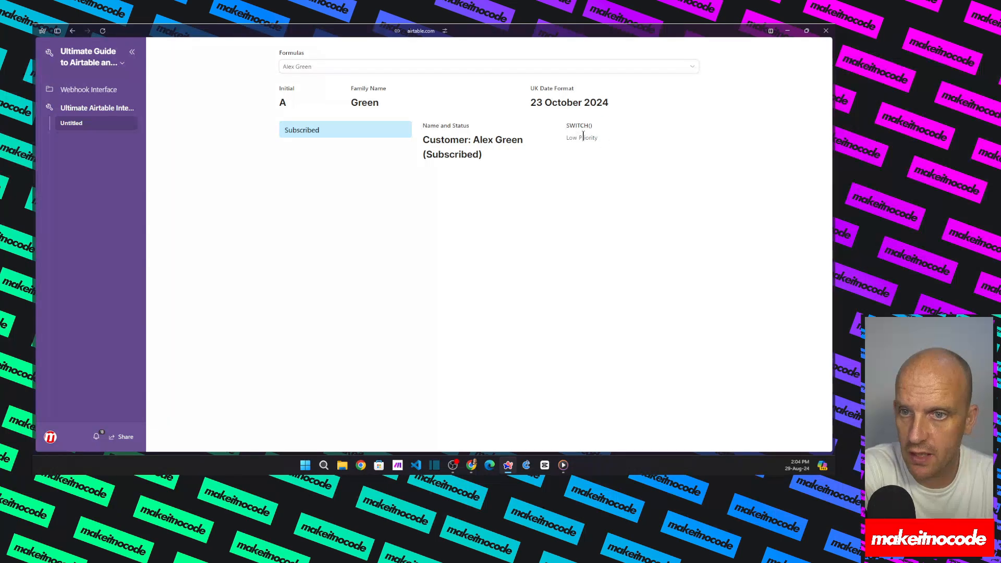
# Step: Select the second, third and fourth customer records in turn in the Formulas record picker and examine each one's formula fields
pyautogui.click(683, 68)
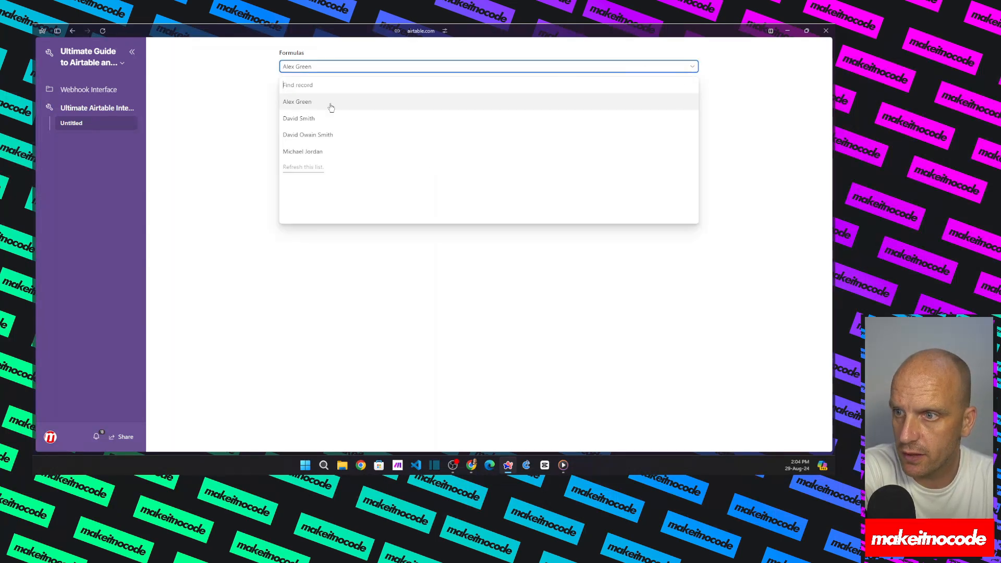
pyautogui.click(313, 118)
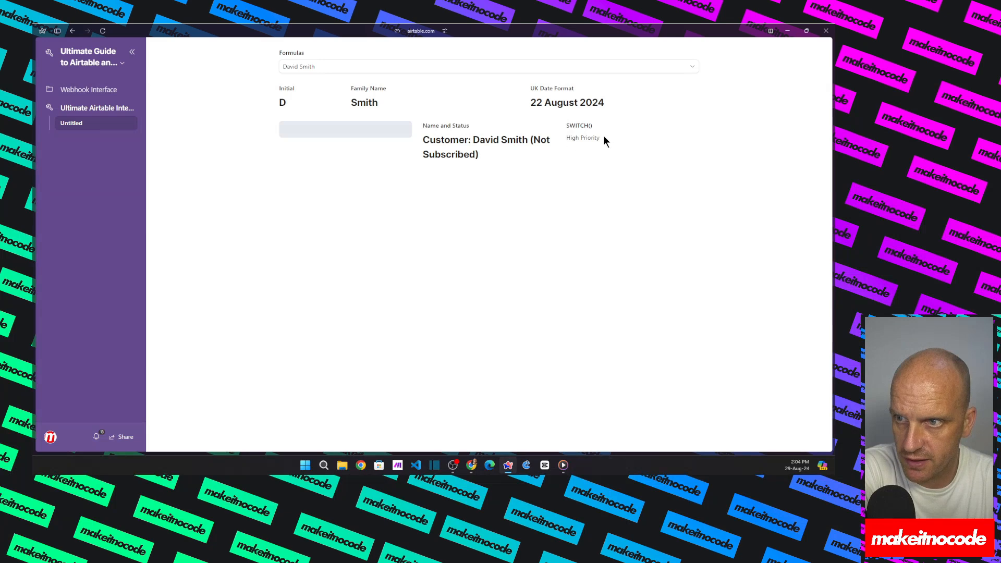
pyautogui.click(632, 67)
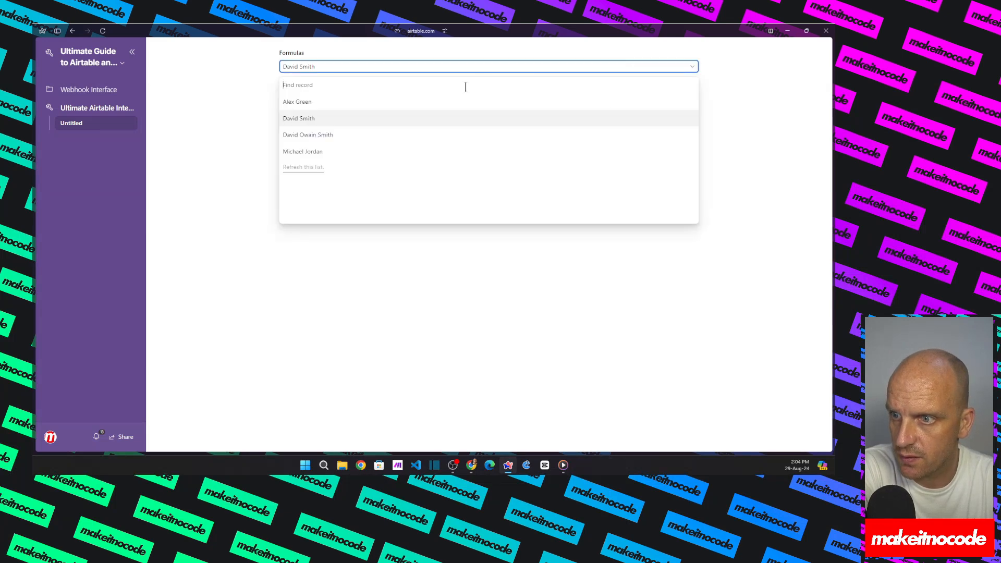
pyautogui.click(321, 136)
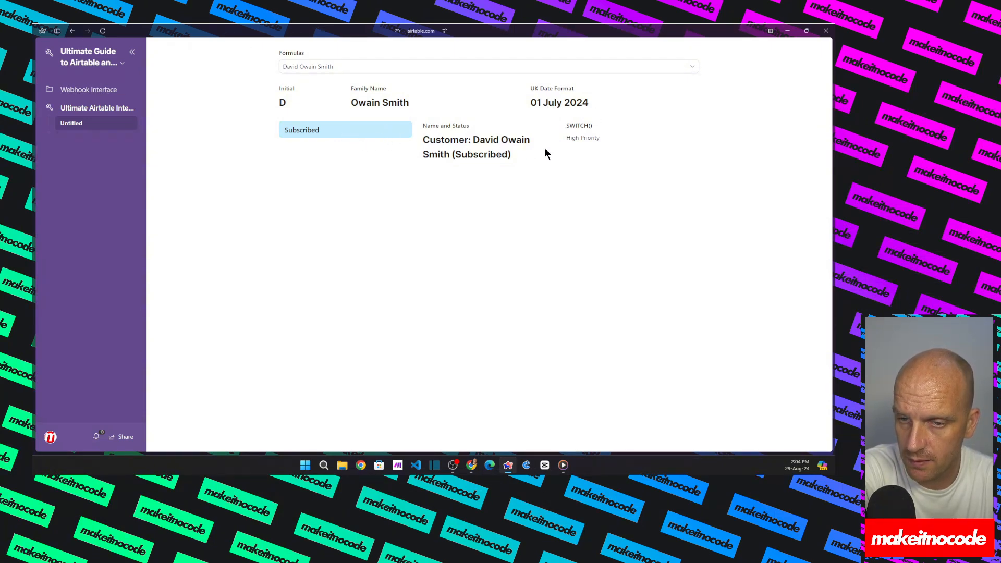
pyautogui.click(626, 69)
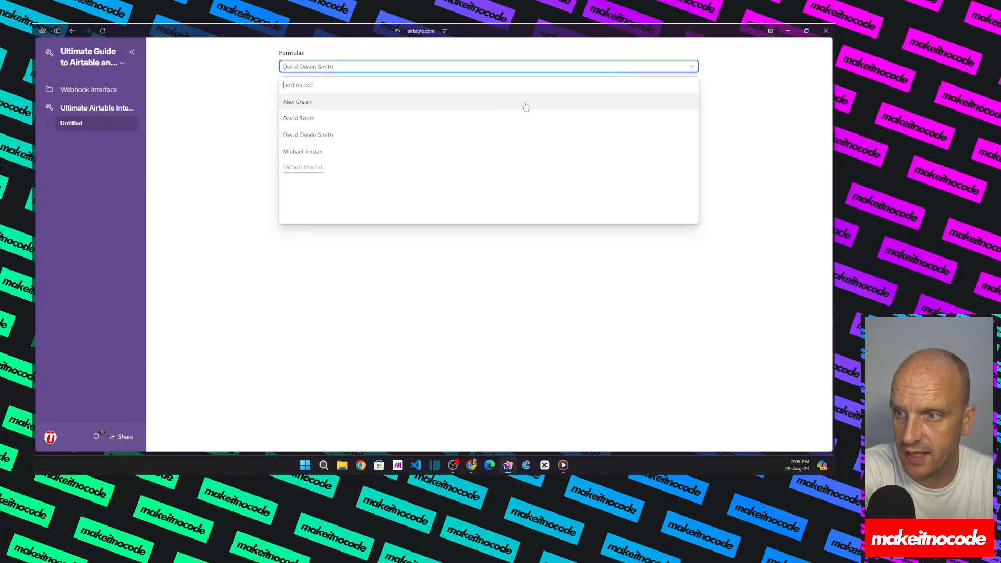
pyautogui.click(317, 152)
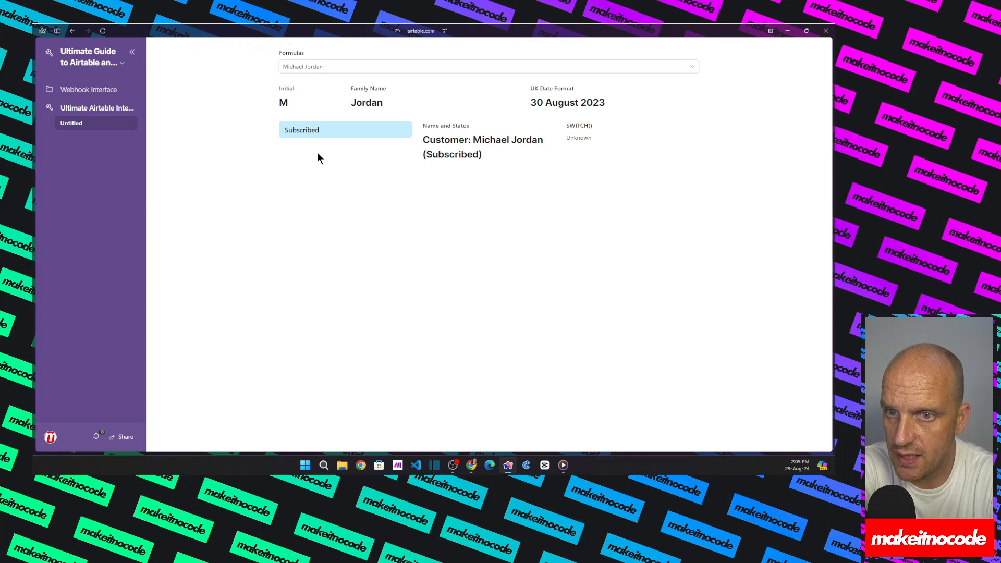